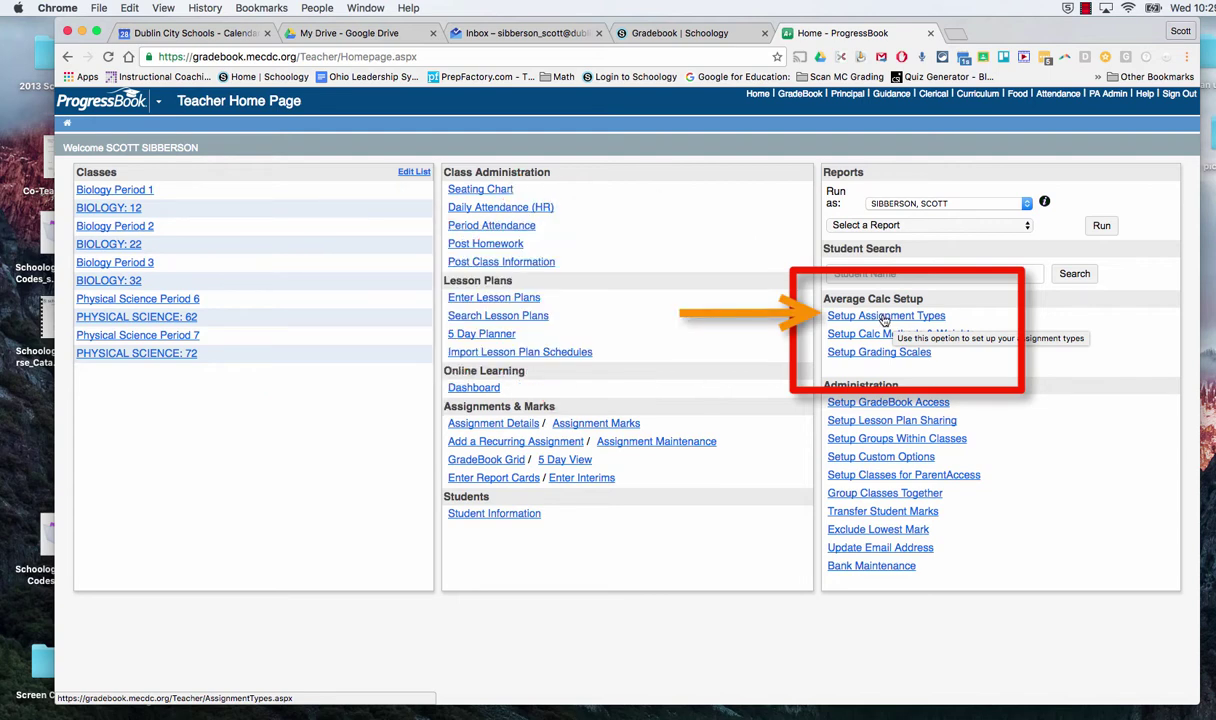
- In the assignment types setup, enter a new type named Quarter Grade with abbreviation QTR
click(884, 317)
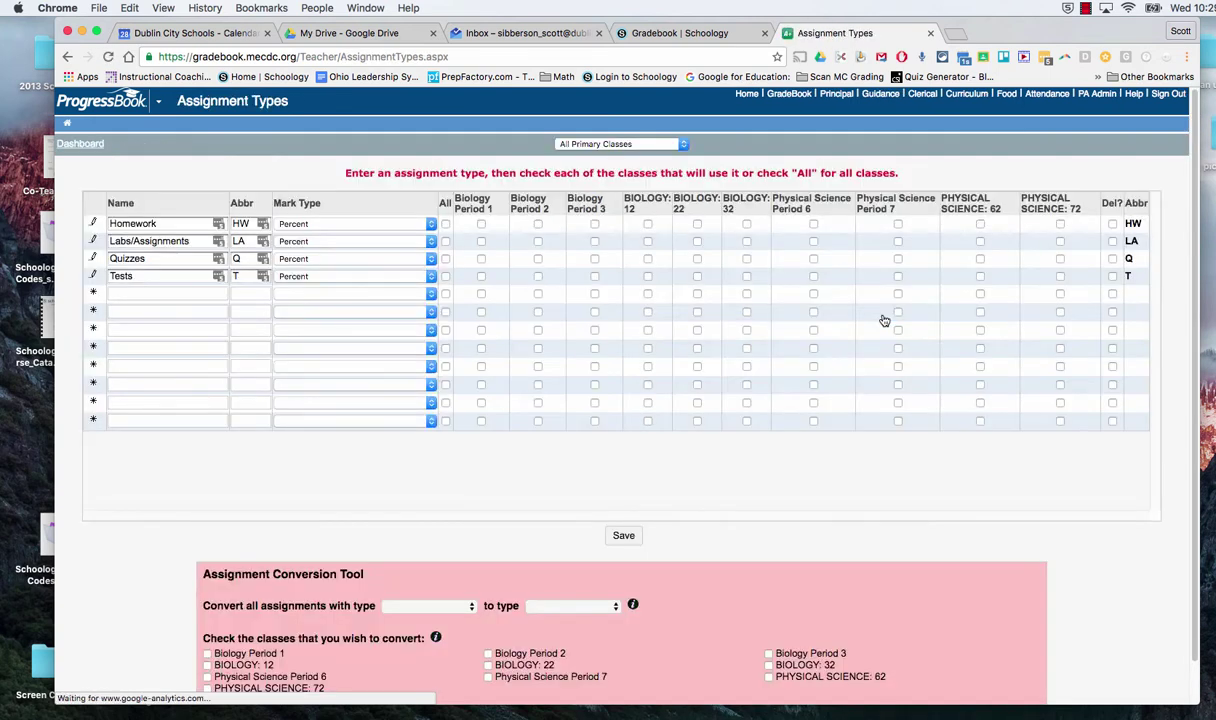
click(133, 293)
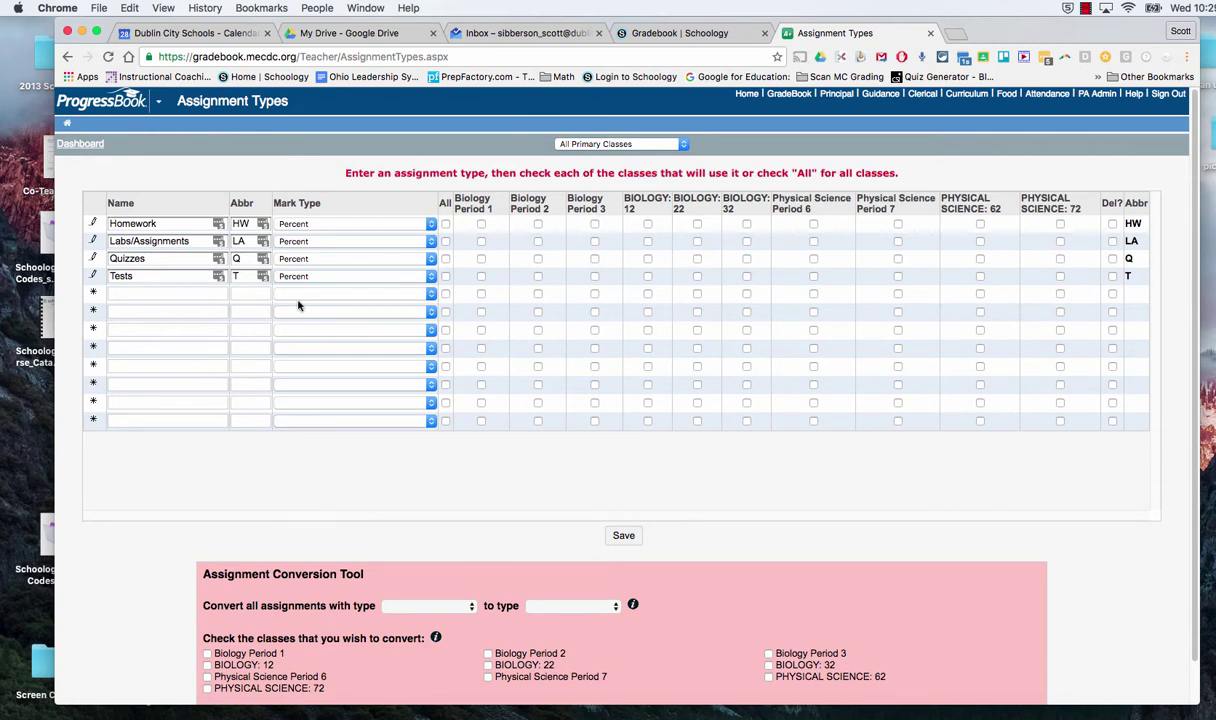
click(144, 296)
text(Quarter Grade)
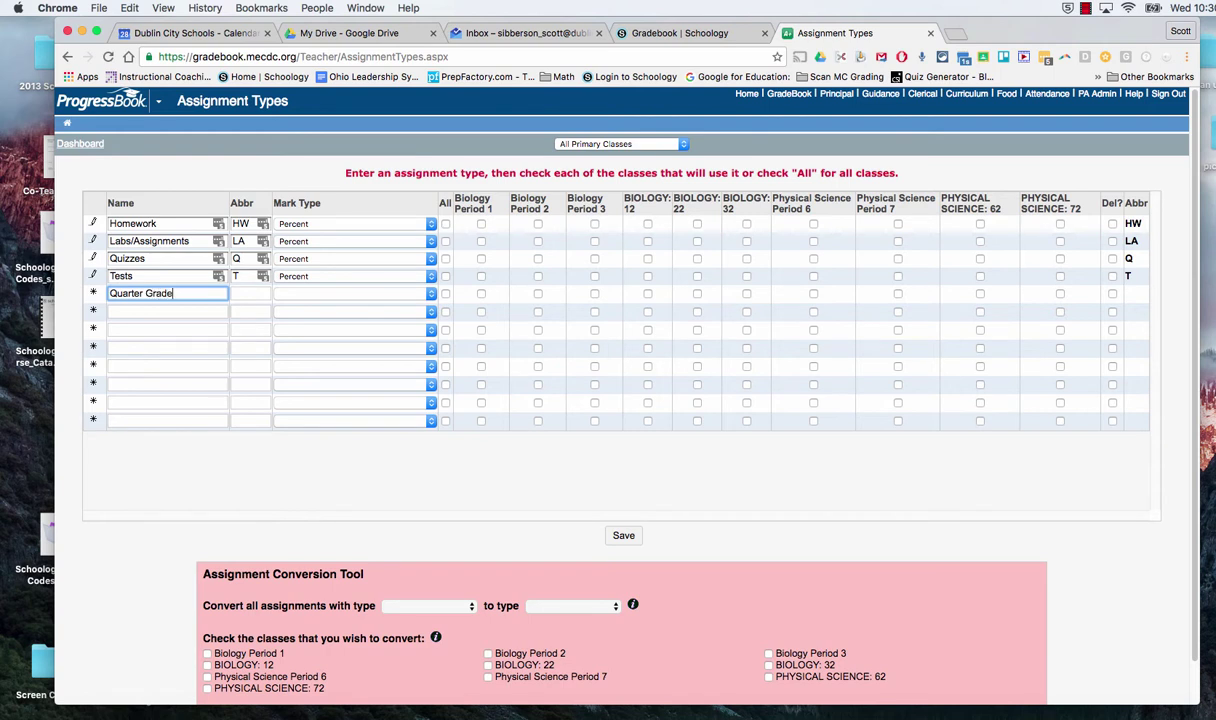
click(238, 296)
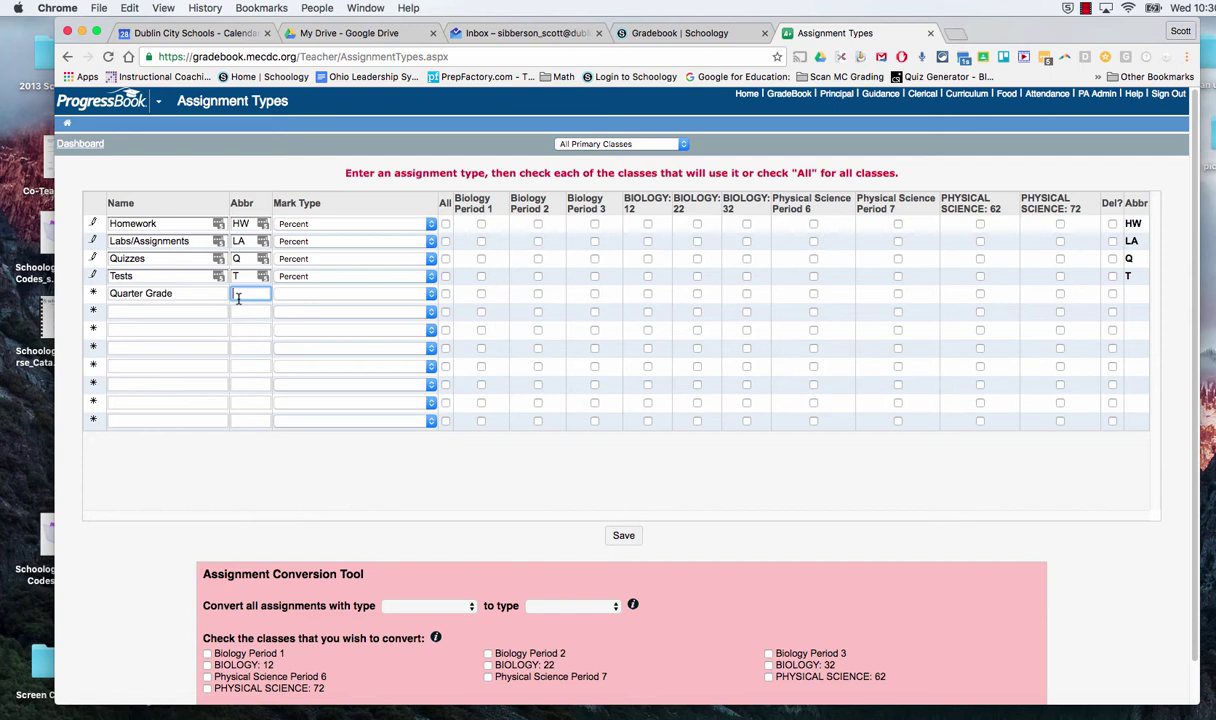
text(QTR)
- Set Quarter Grade's mark type to Points, apply it to all classes, and save
click(300, 293)
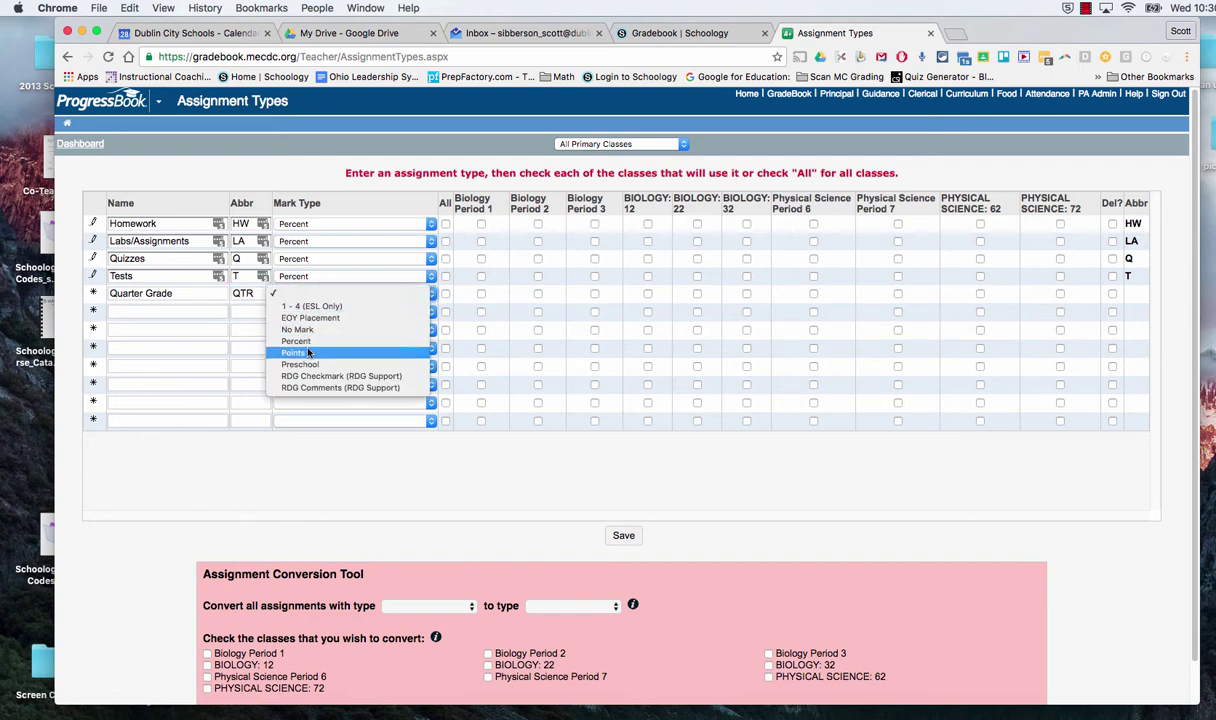
click(307, 354)
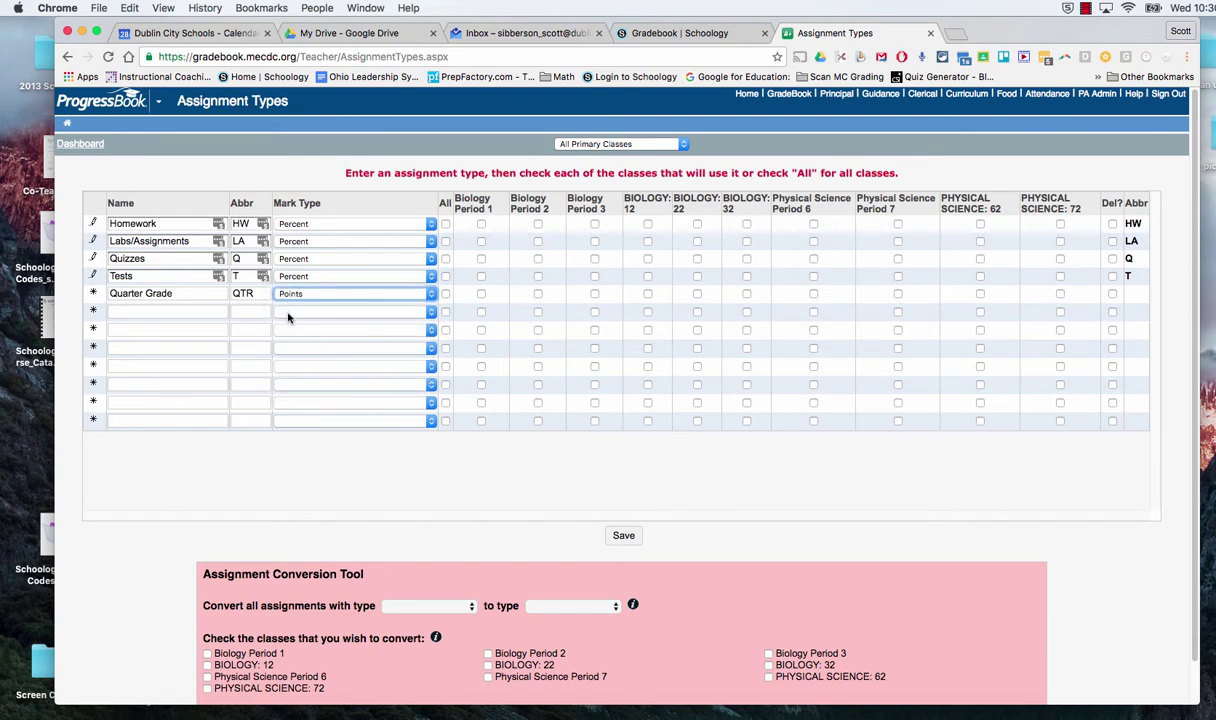
click(446, 296)
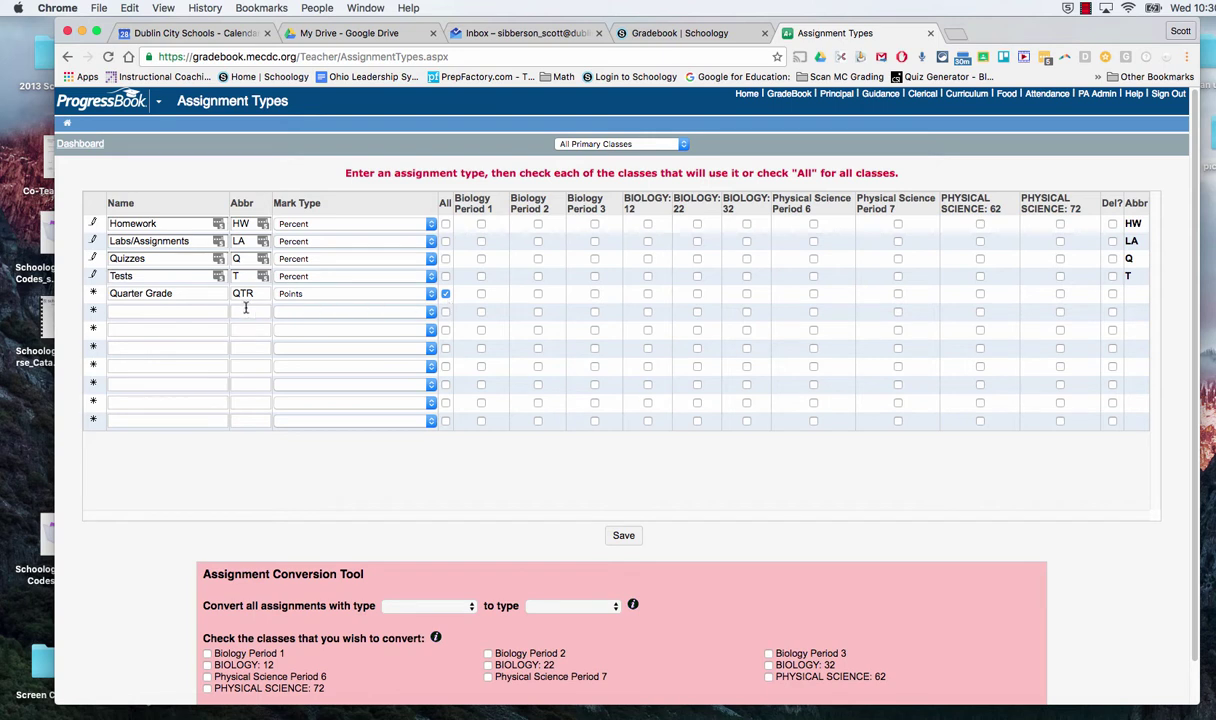
click(626, 541)
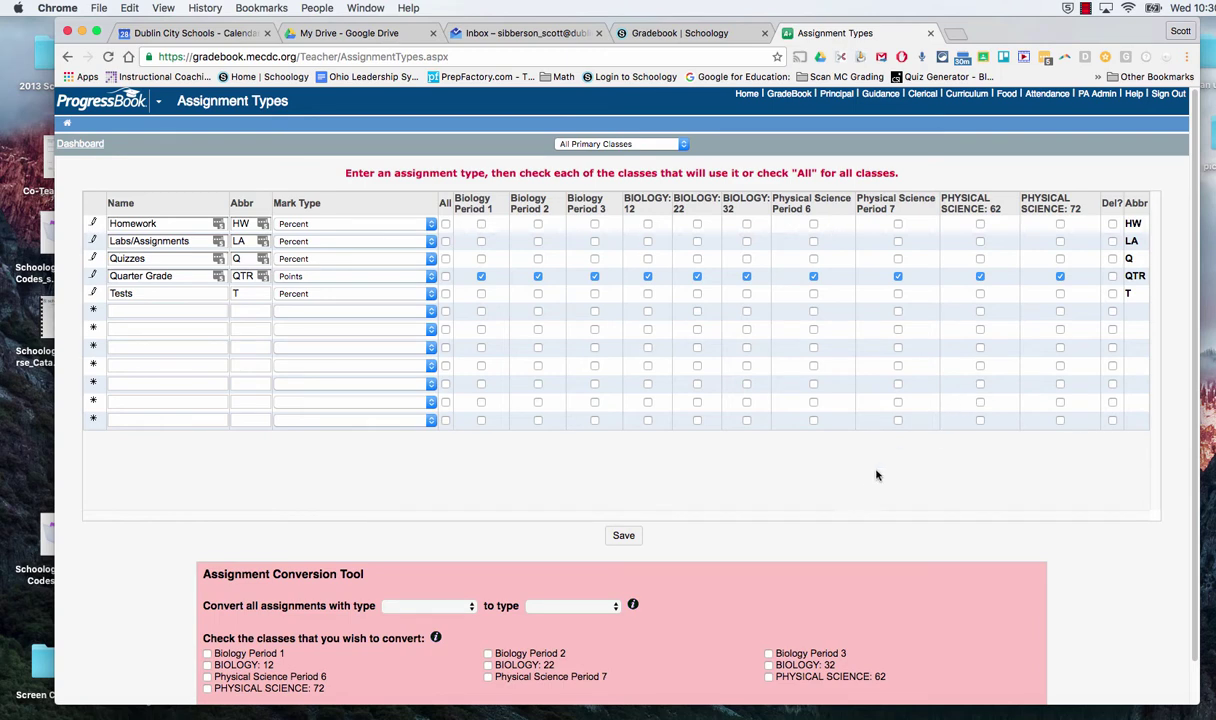
scroll(850, 486, down, 2)
scroll(850, 490, up, 2)
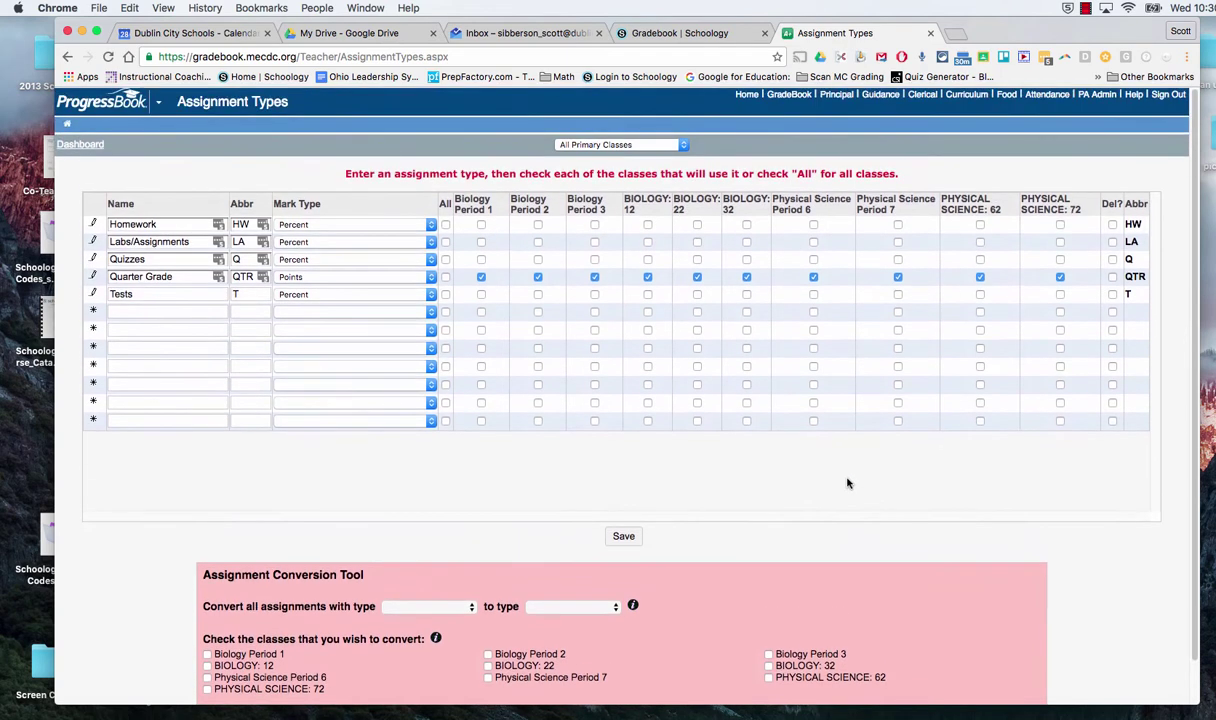
- Save Straight Average as Biology Period 1's calculation method and copy it to all classes
click(790, 95)
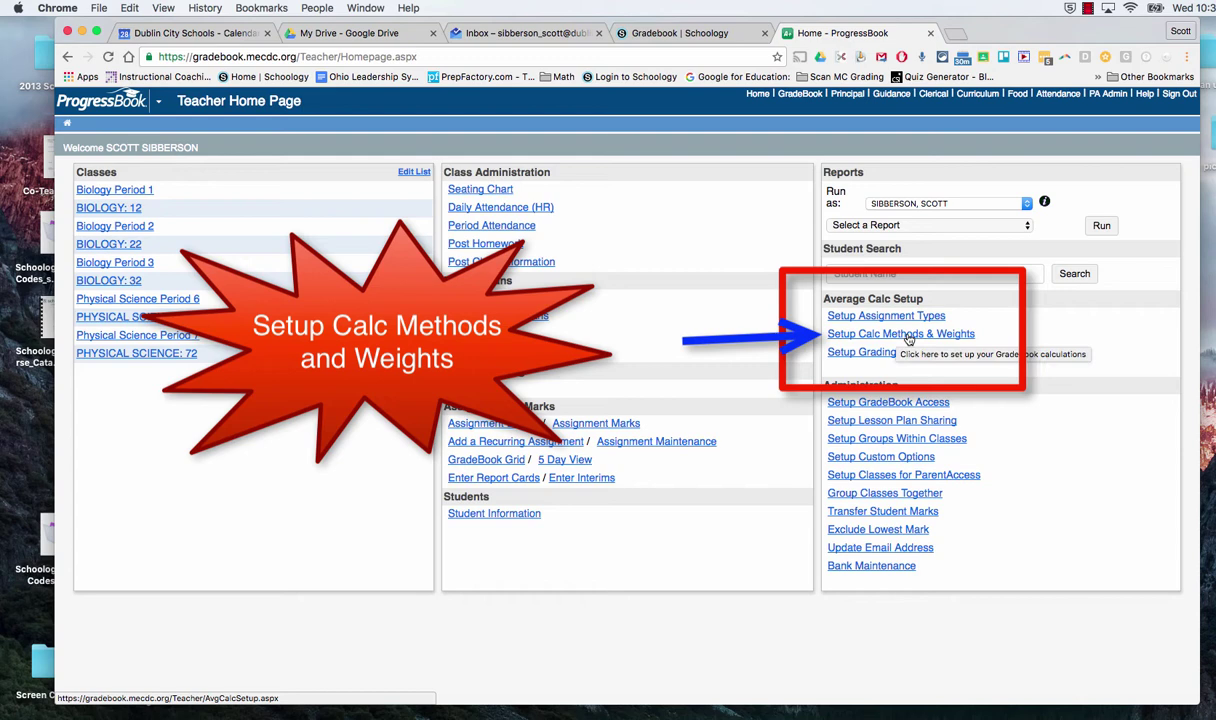
click(908, 340)
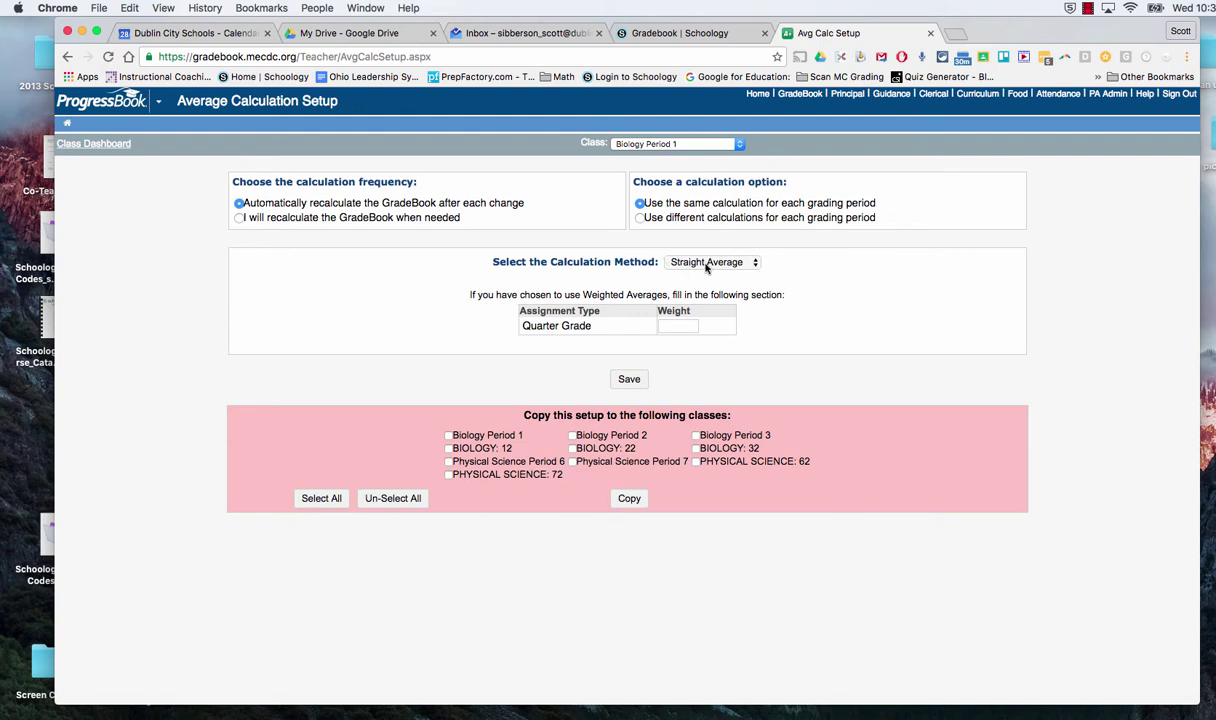
click(700, 263)
click(706, 264)
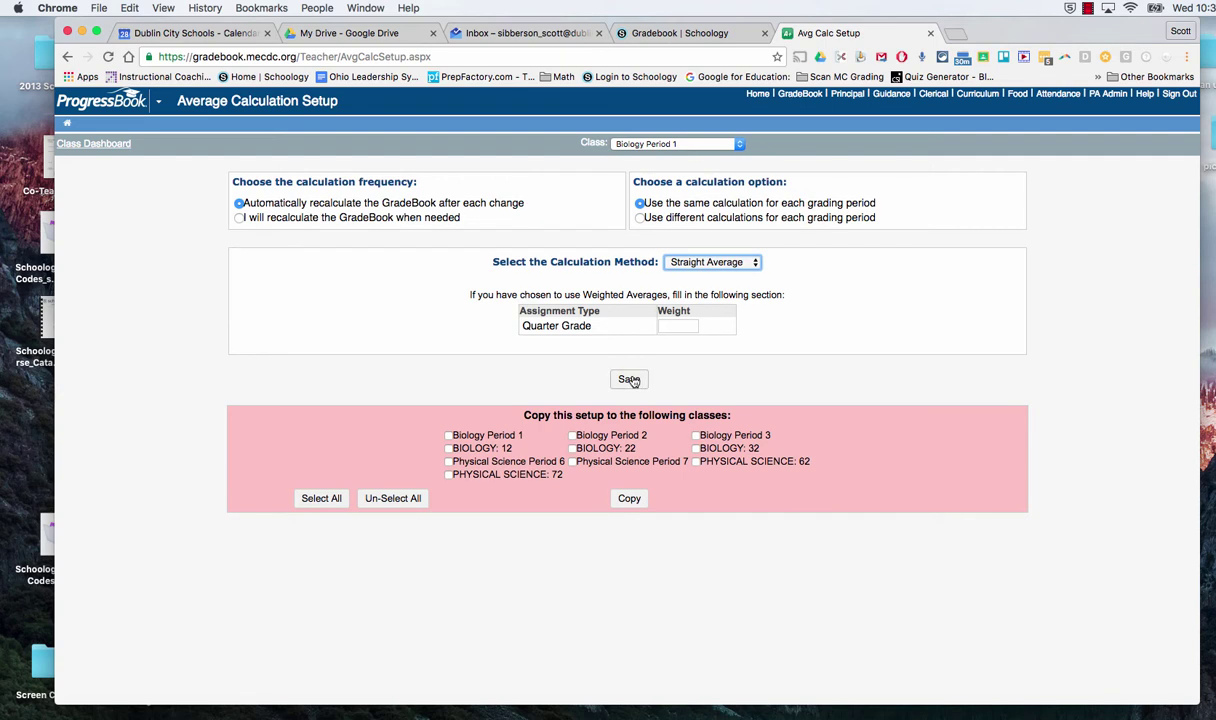
click(630, 380)
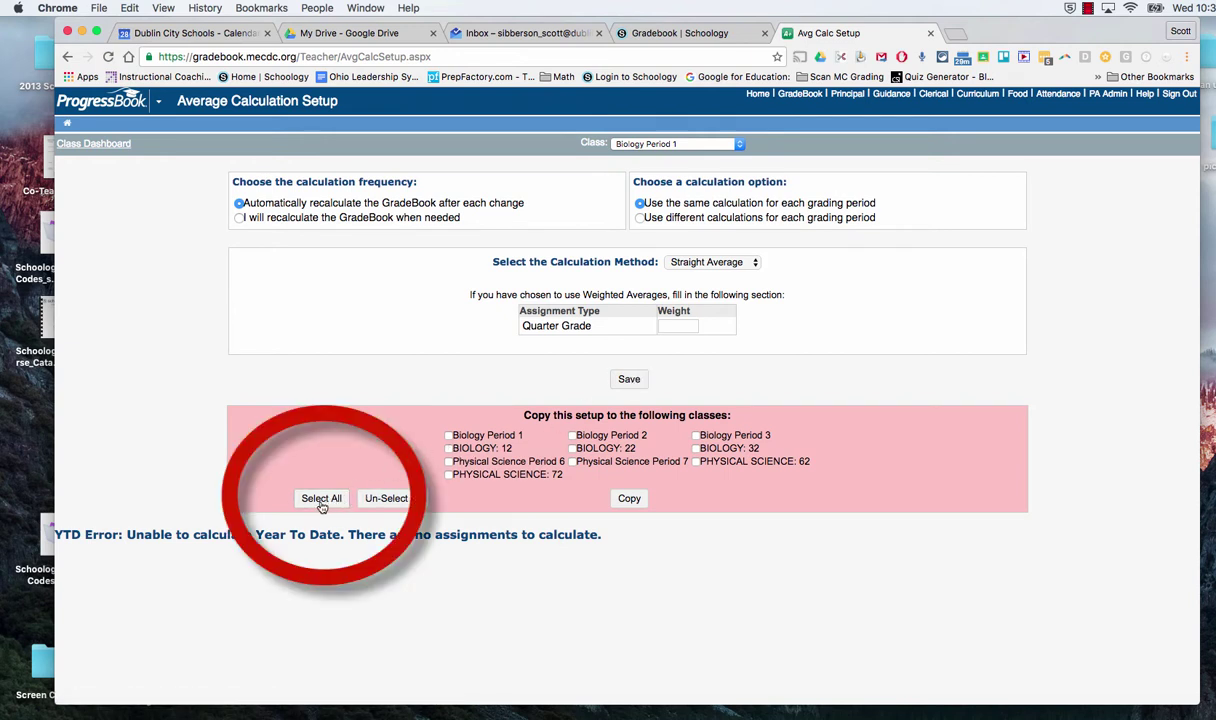
click(321, 500)
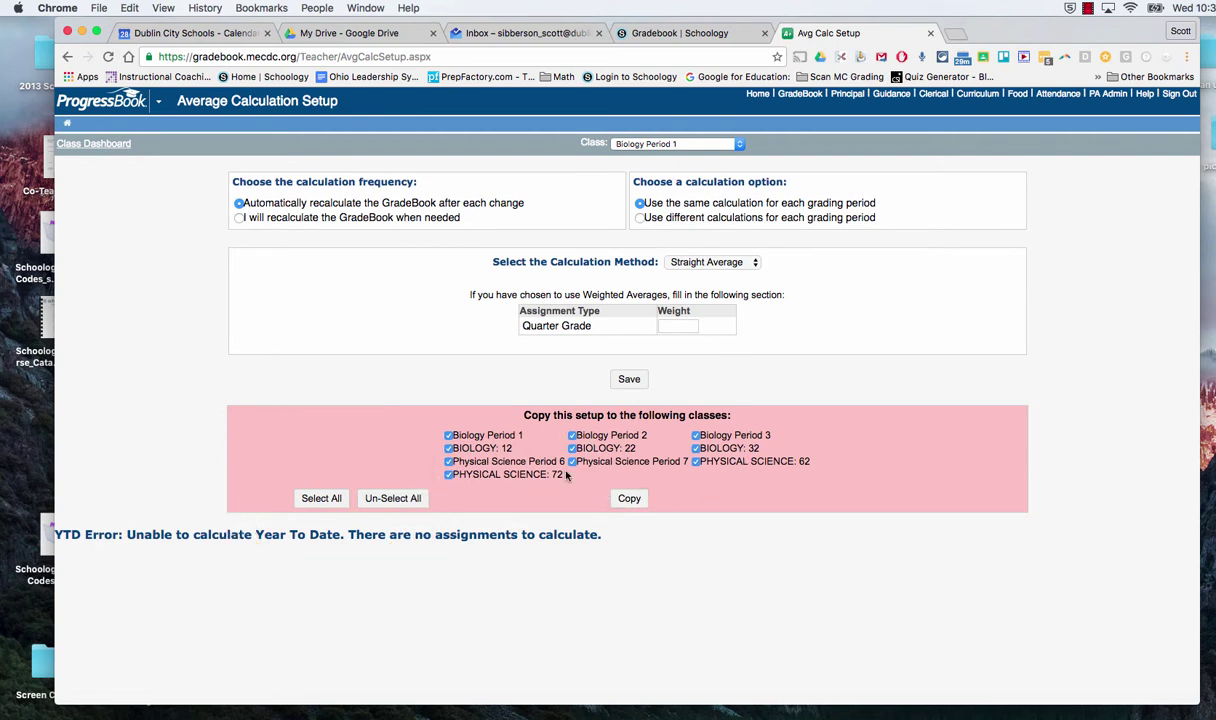
click(629, 499)
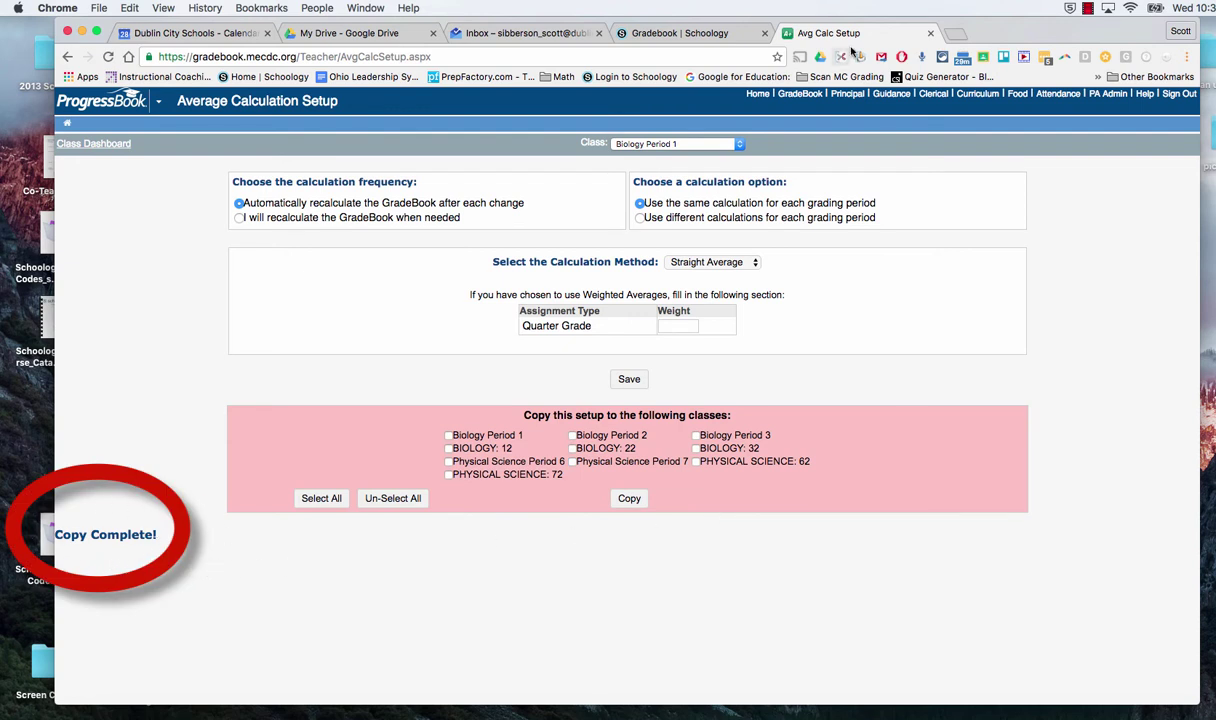
- In the grading scales setup, choose and save Custom Setup 1 for mapping grades
click(803, 95)
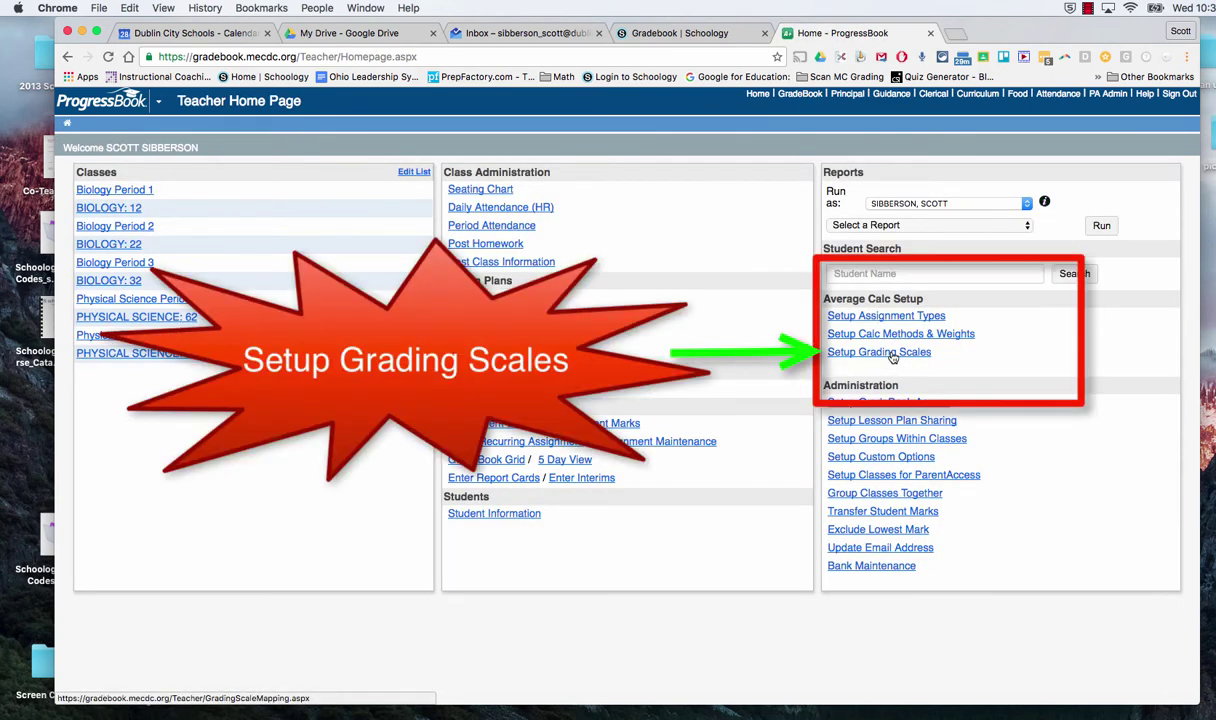
click(893, 355)
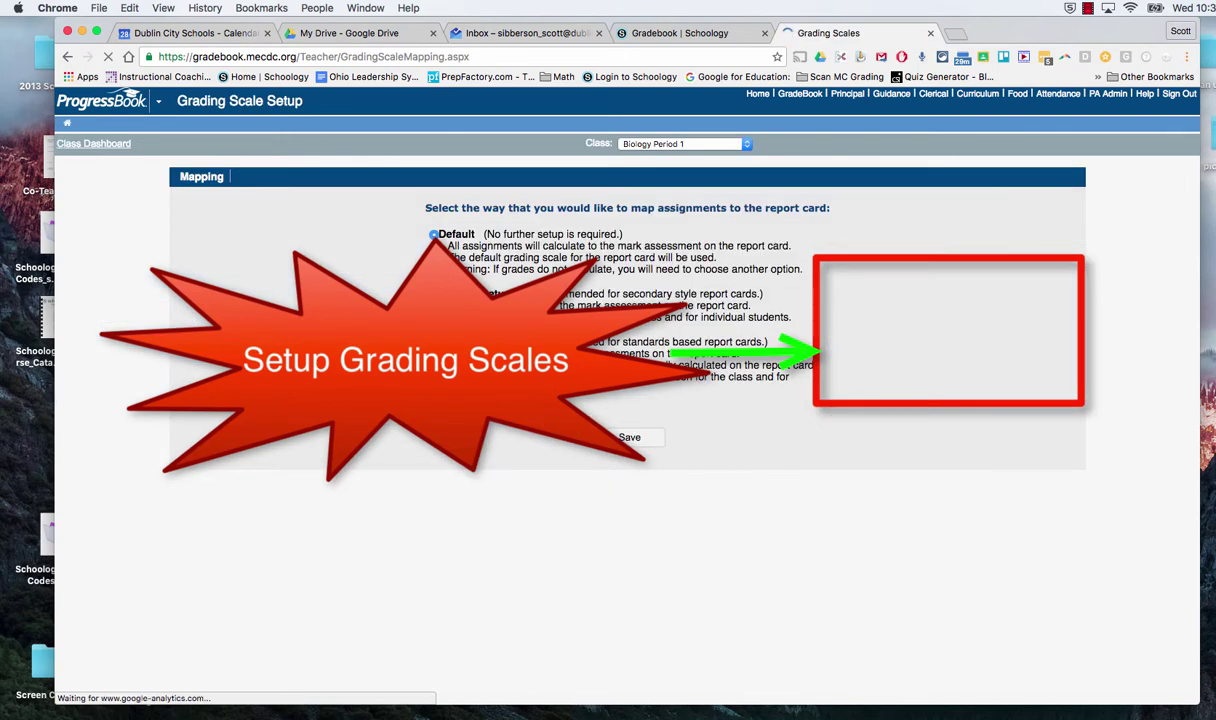
click(435, 295)
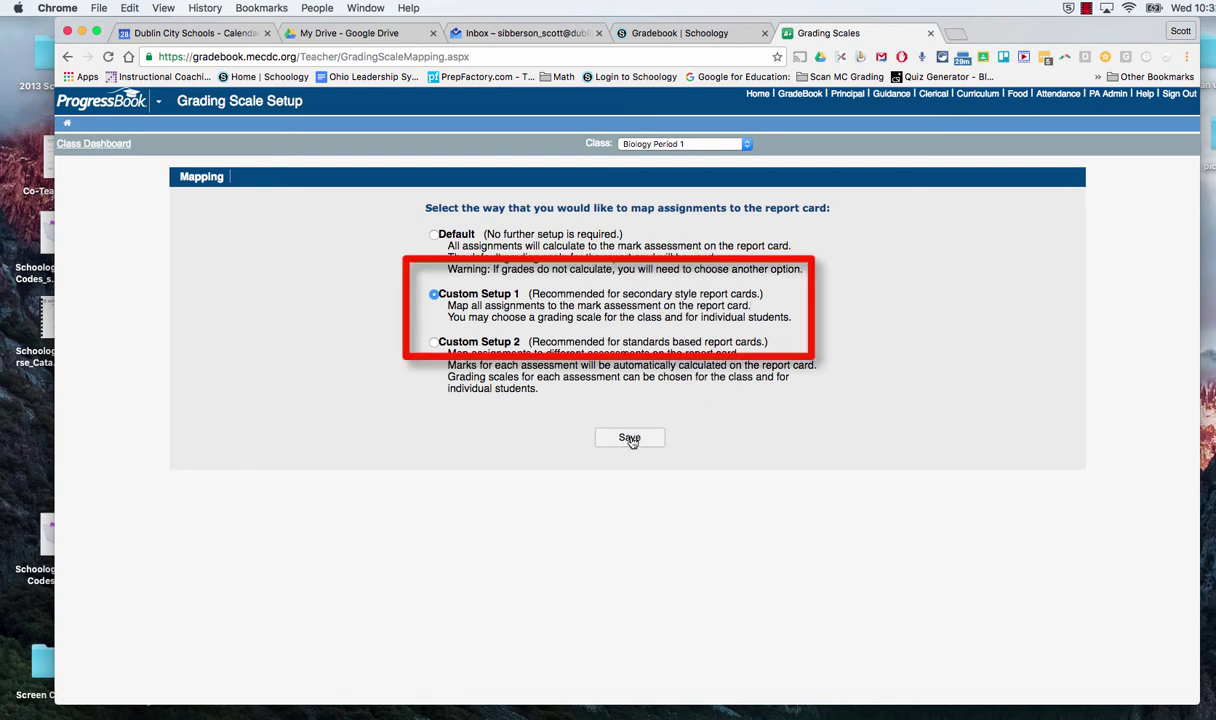
click(630, 438)
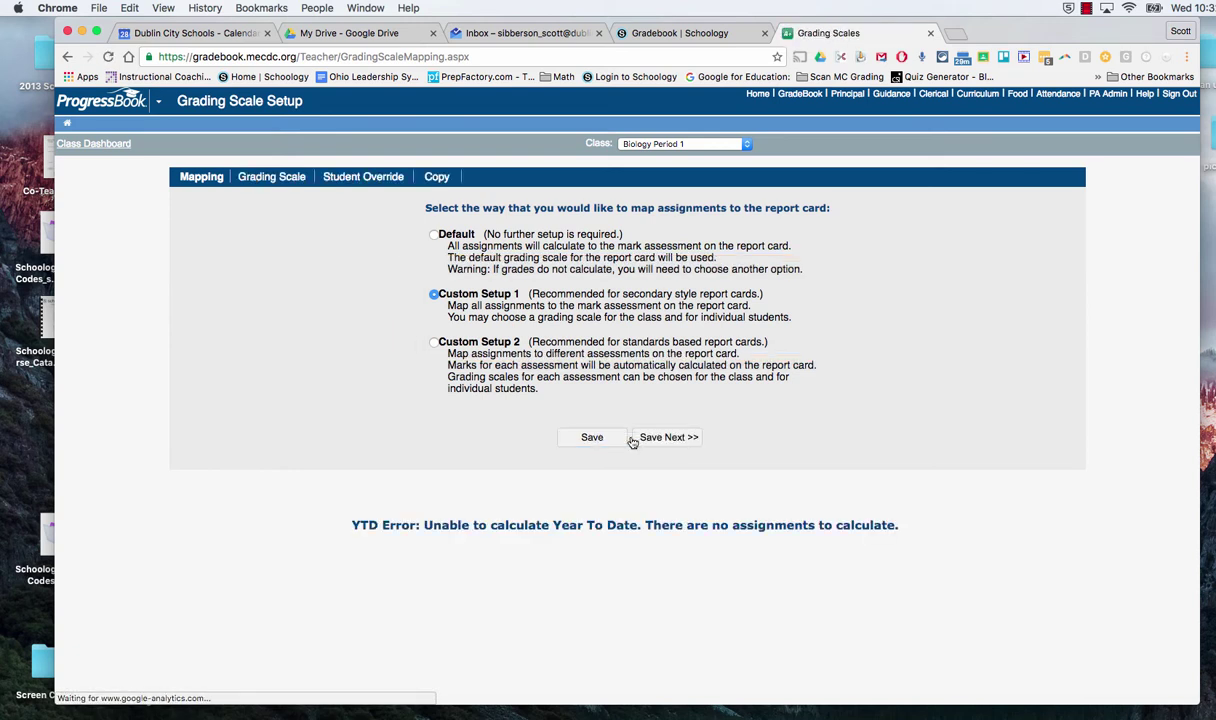
click(668, 438)
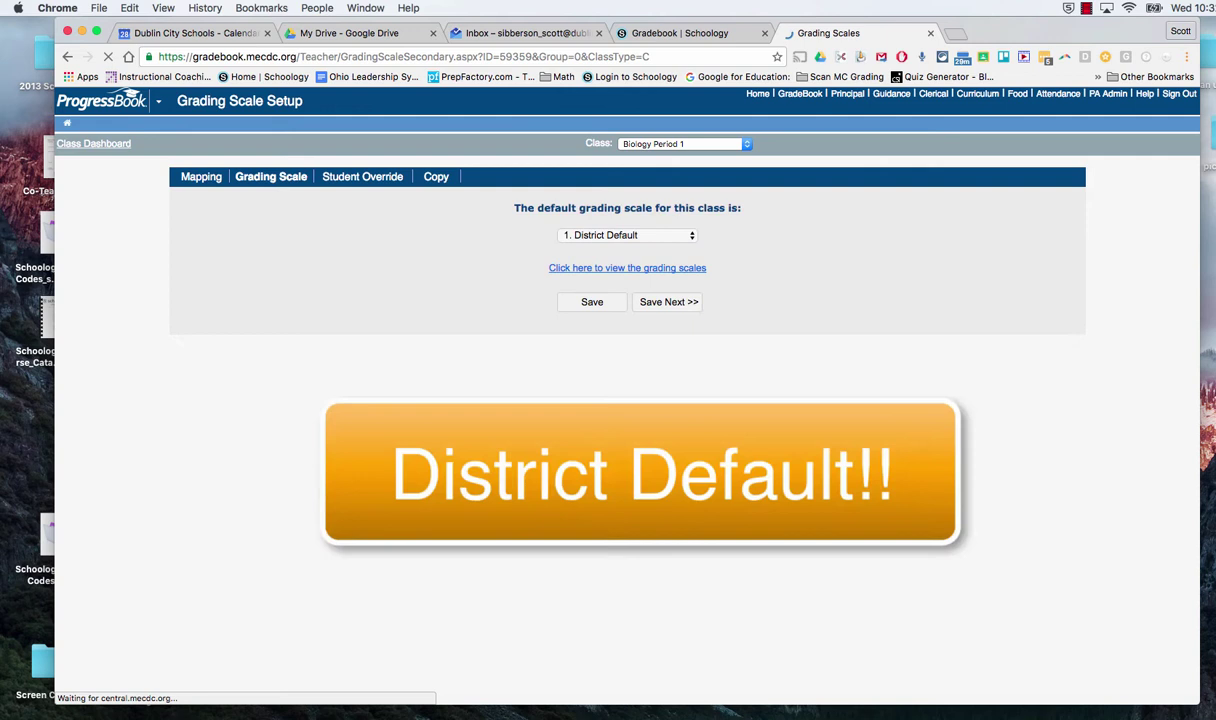
- Keep 1. District Default as the class scale and copy the setup to all classes
click(595, 240)
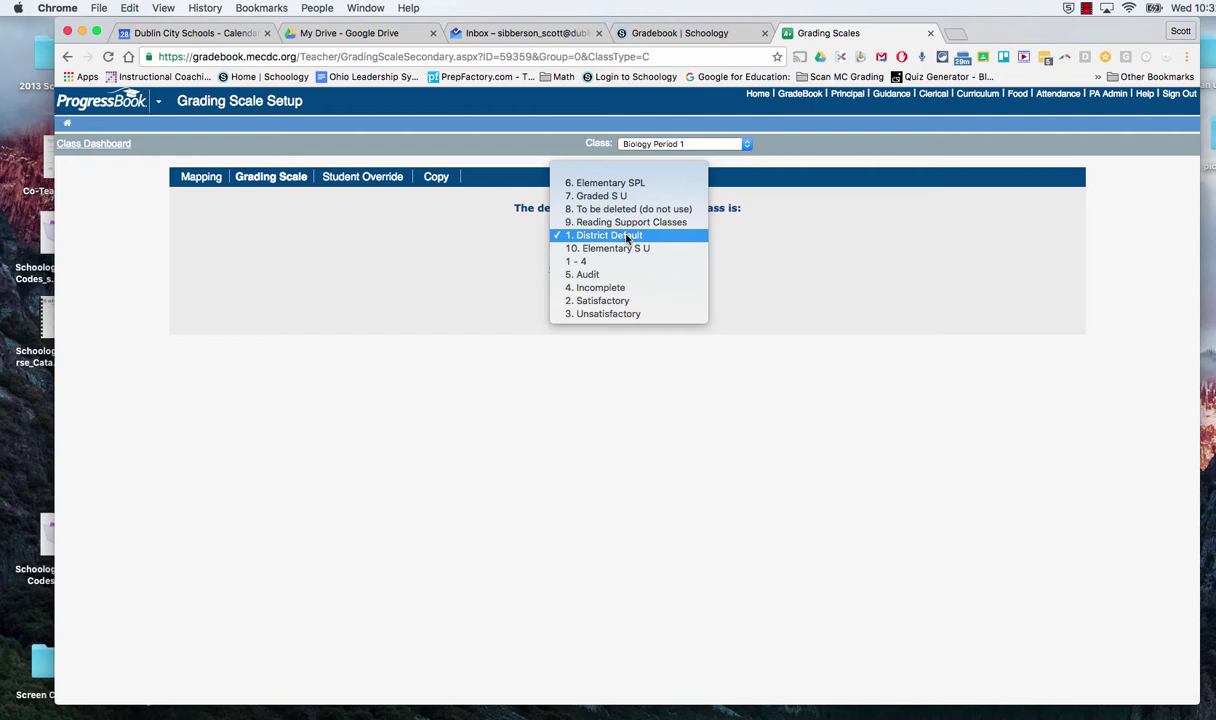
click(627, 236)
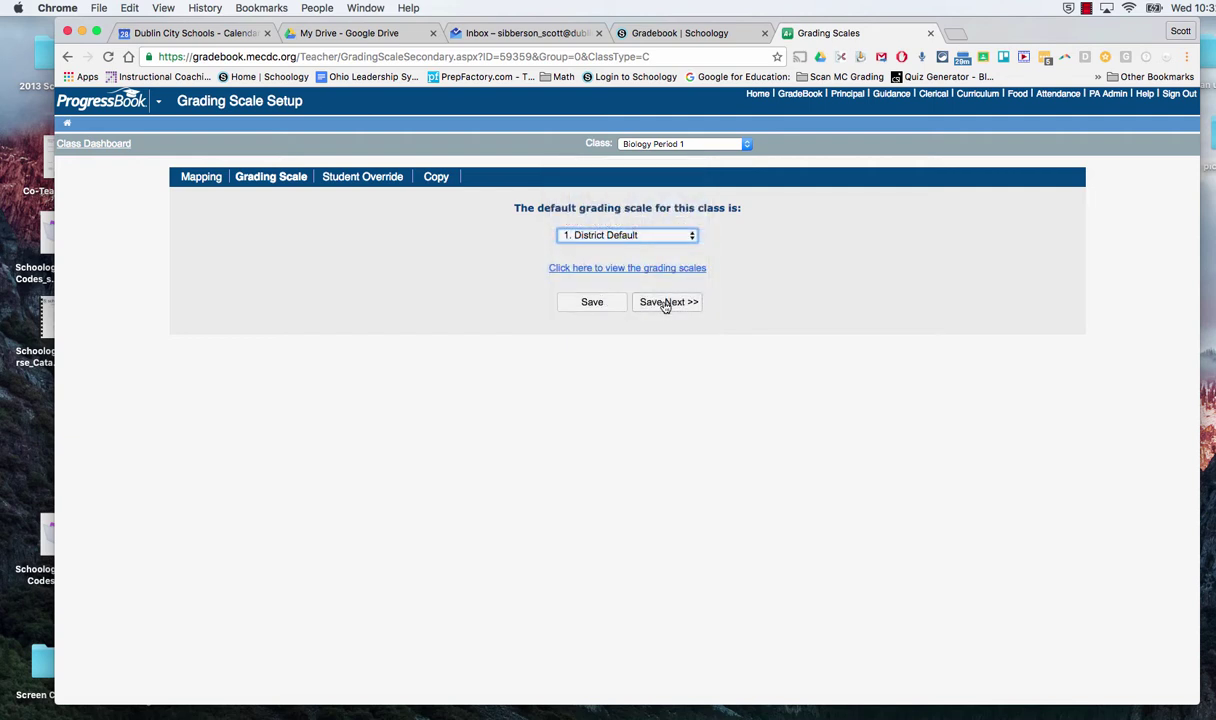
click(665, 303)
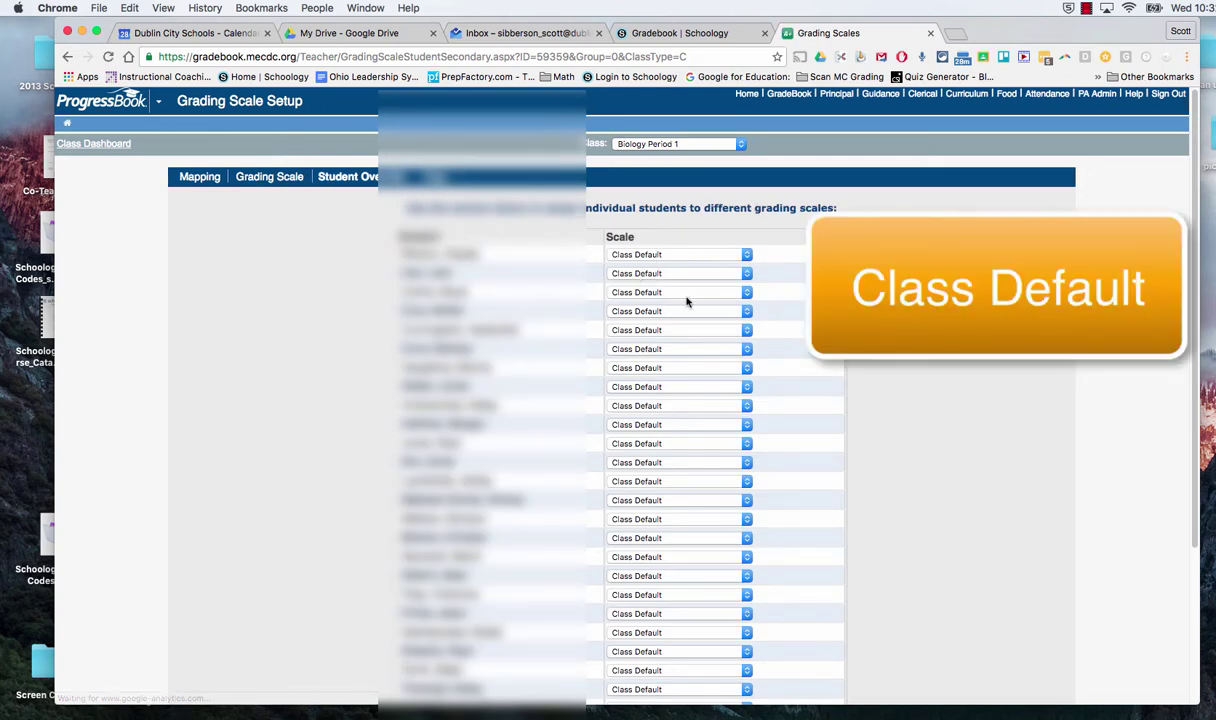
scroll(900, 574, down, 2)
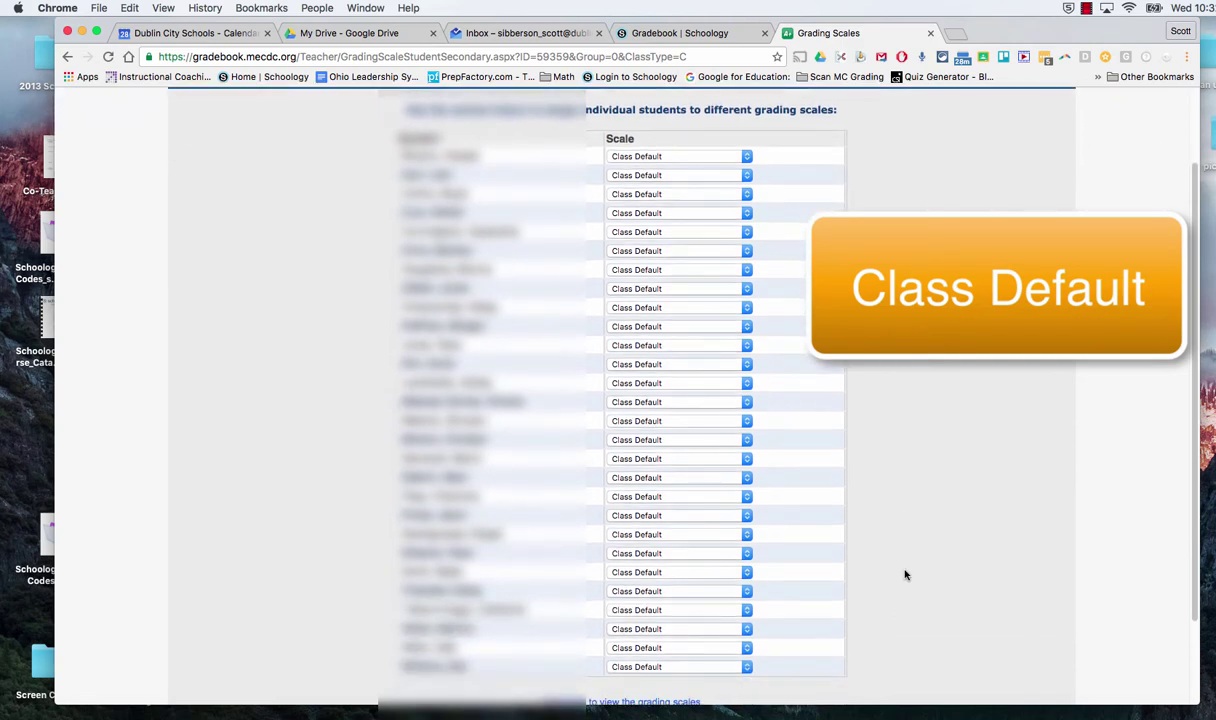
scroll(905, 574, down, 2)
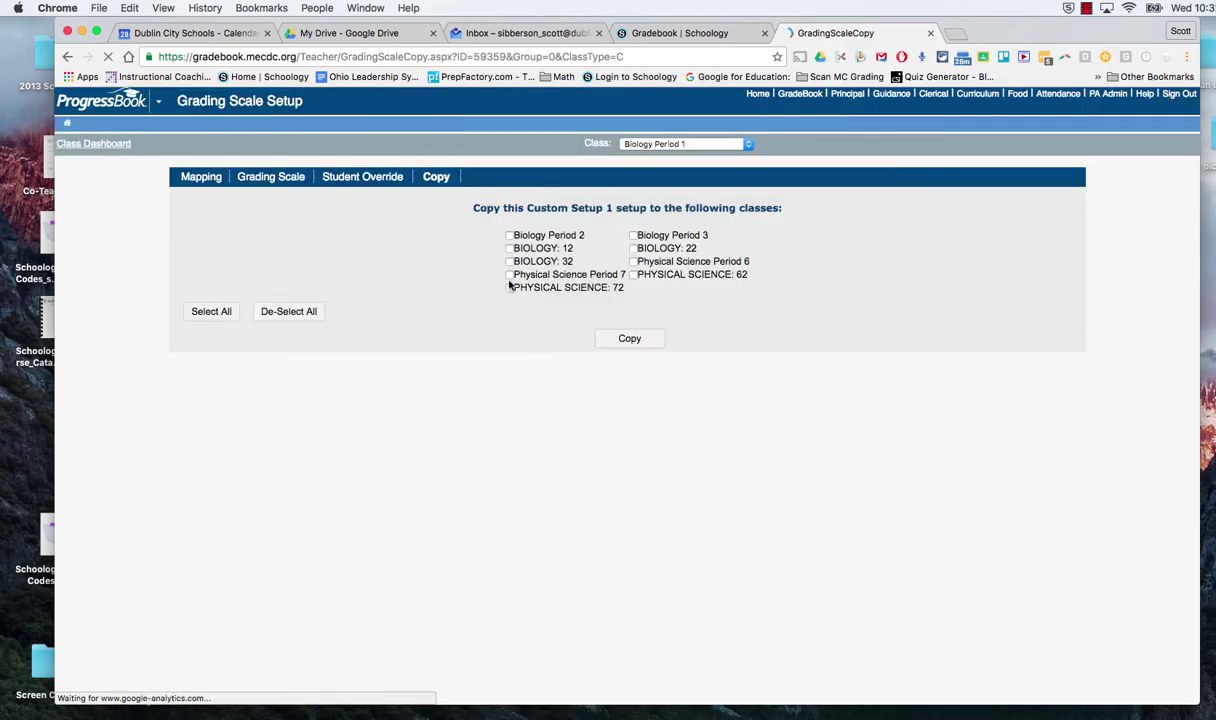
click(211, 313)
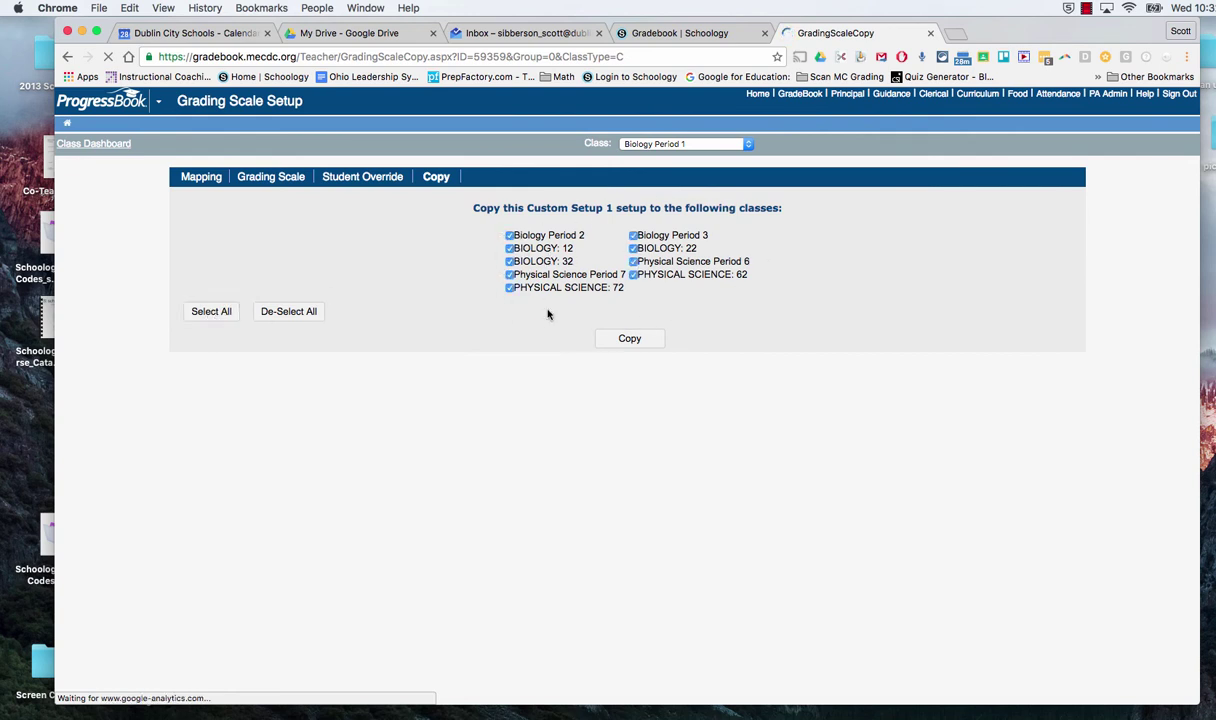
click(630, 340)
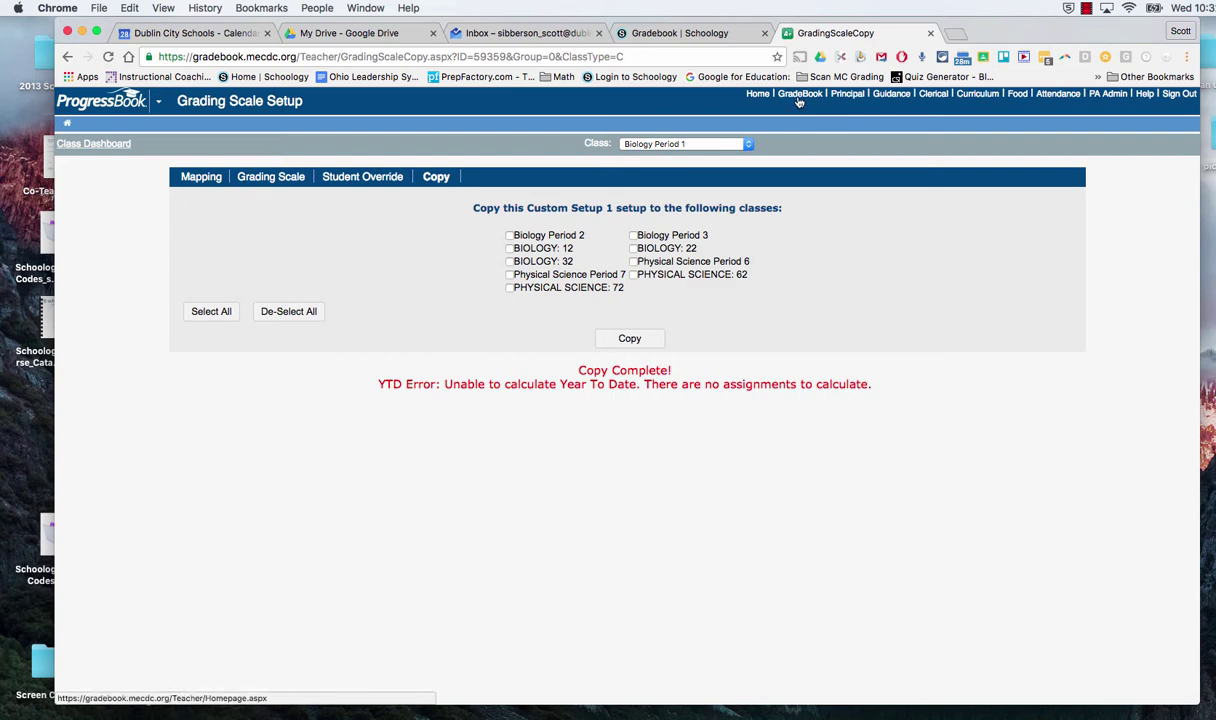
- Hide the duplicate 2152 BIOLOGY and 2052 PHYSICAL SCIENCE classes in the class list and save
click(799, 96)
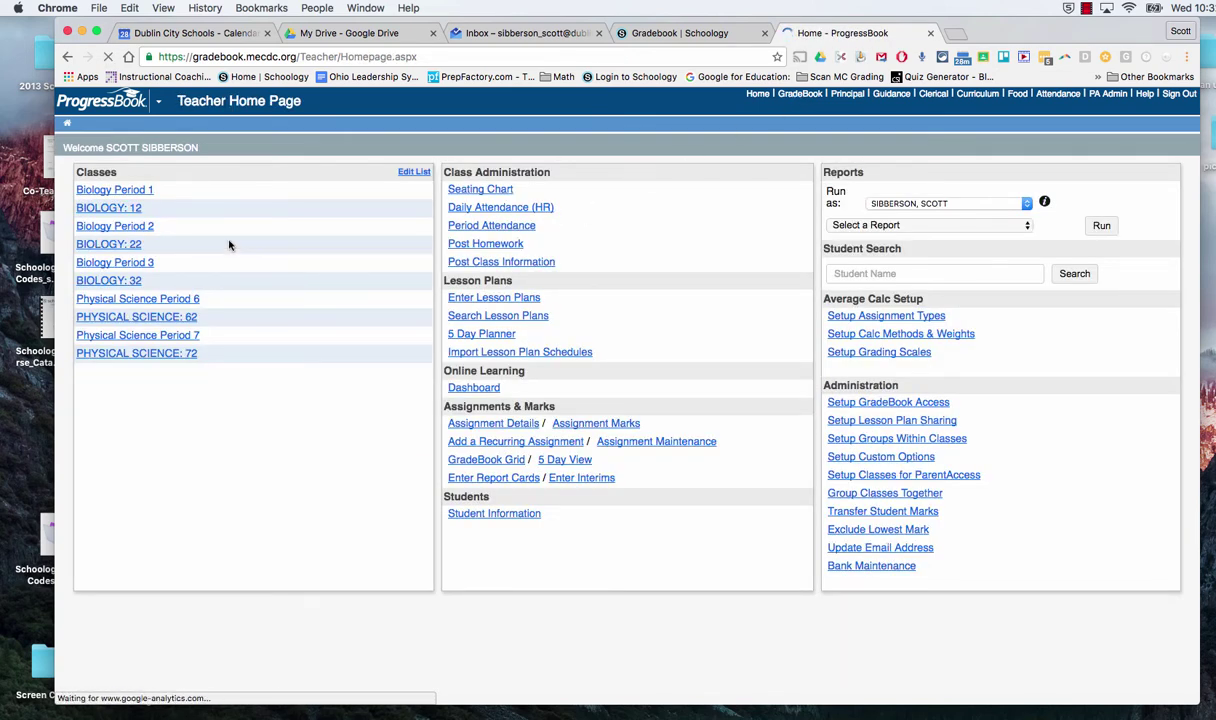
click(413, 175)
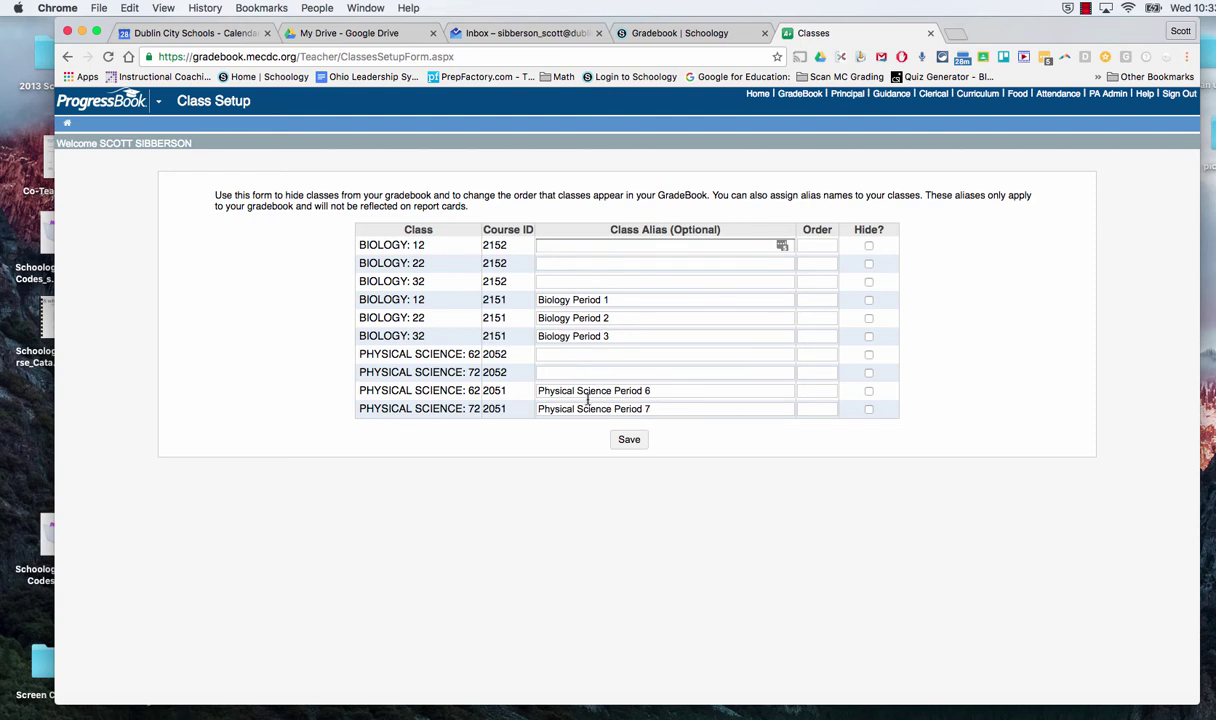
click(869, 246)
click(869, 373)
click(620, 439)
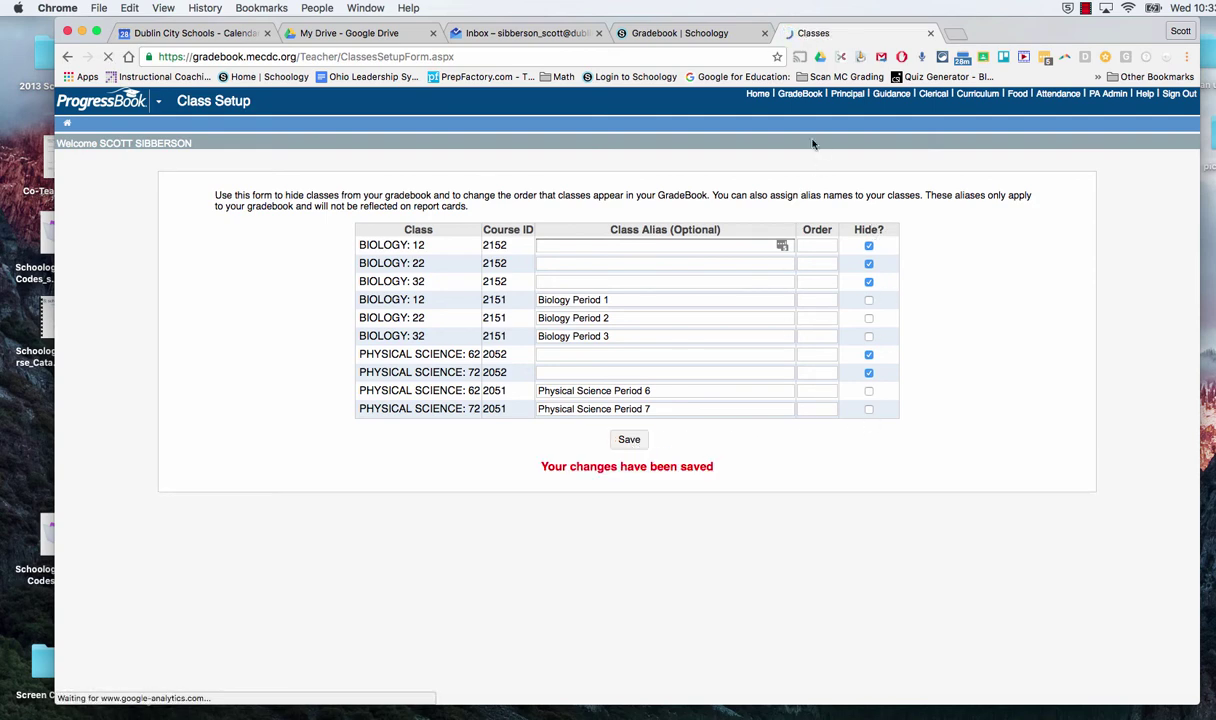
click(800, 94)
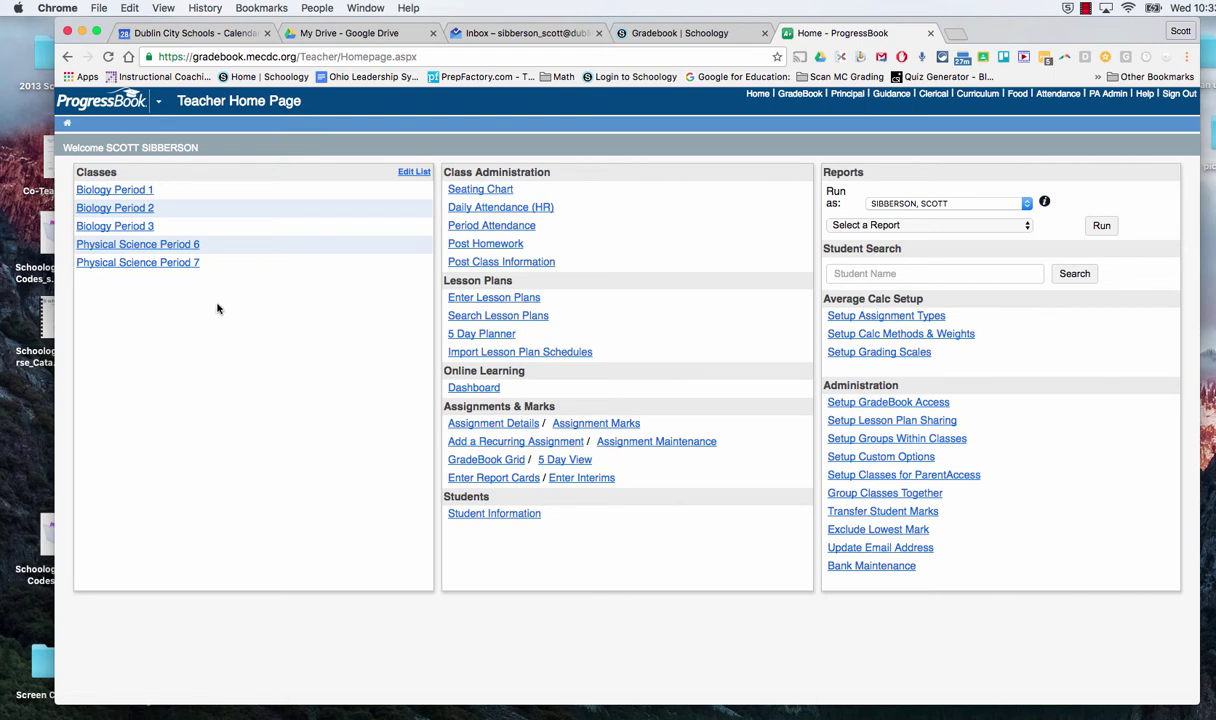
- Create a 'Quarter 1' Quarter Grade assignment worth 100 points in Biology Period 1 and view its marks
click(130, 193)
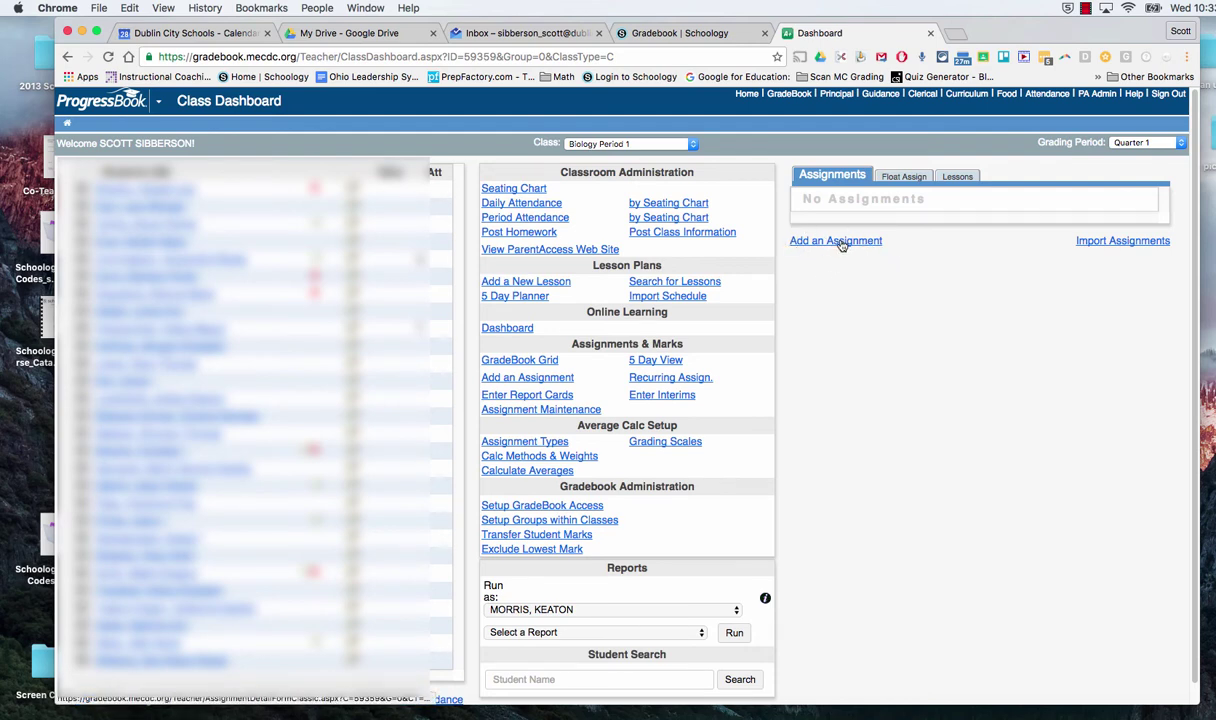
click(840, 242)
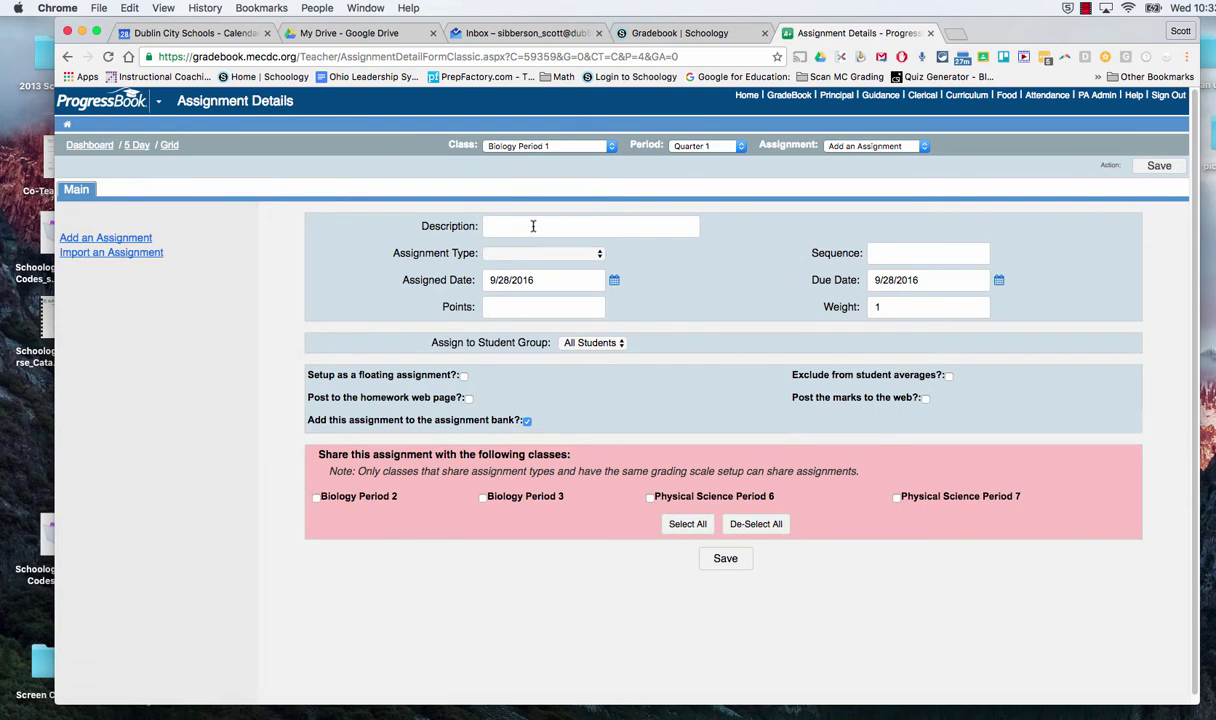
click(531, 226)
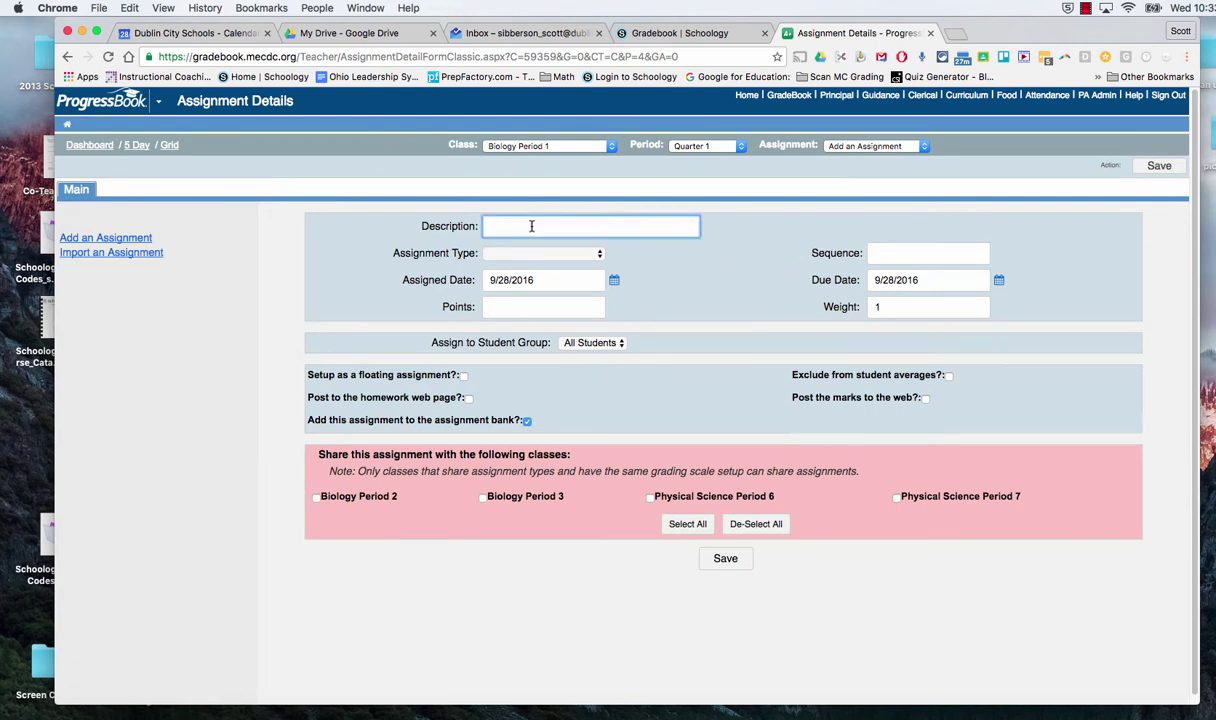
text(Quarter)
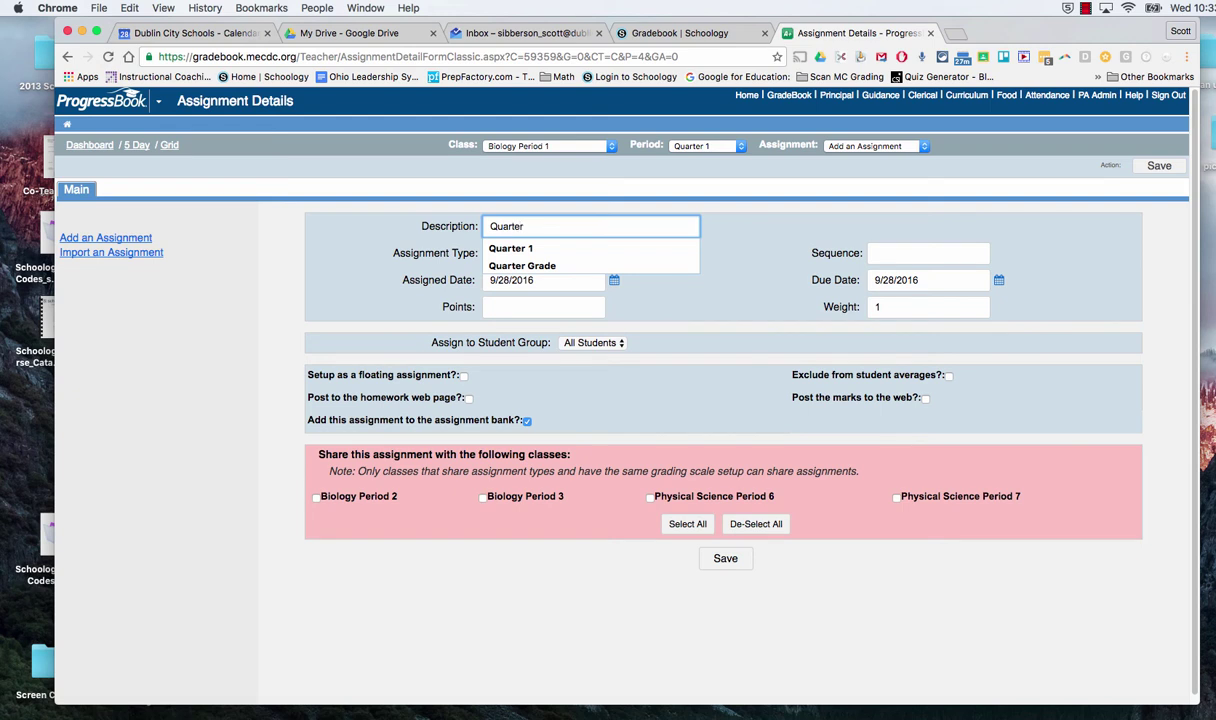
text( 1)
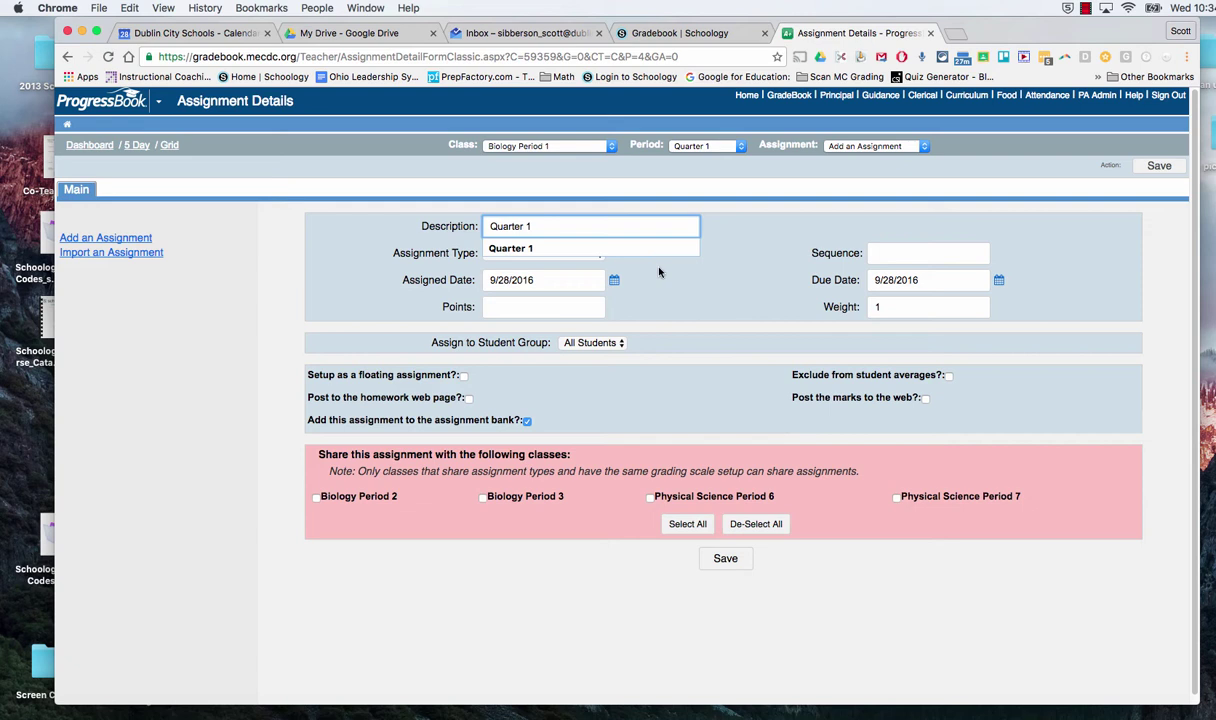
click(578, 255)
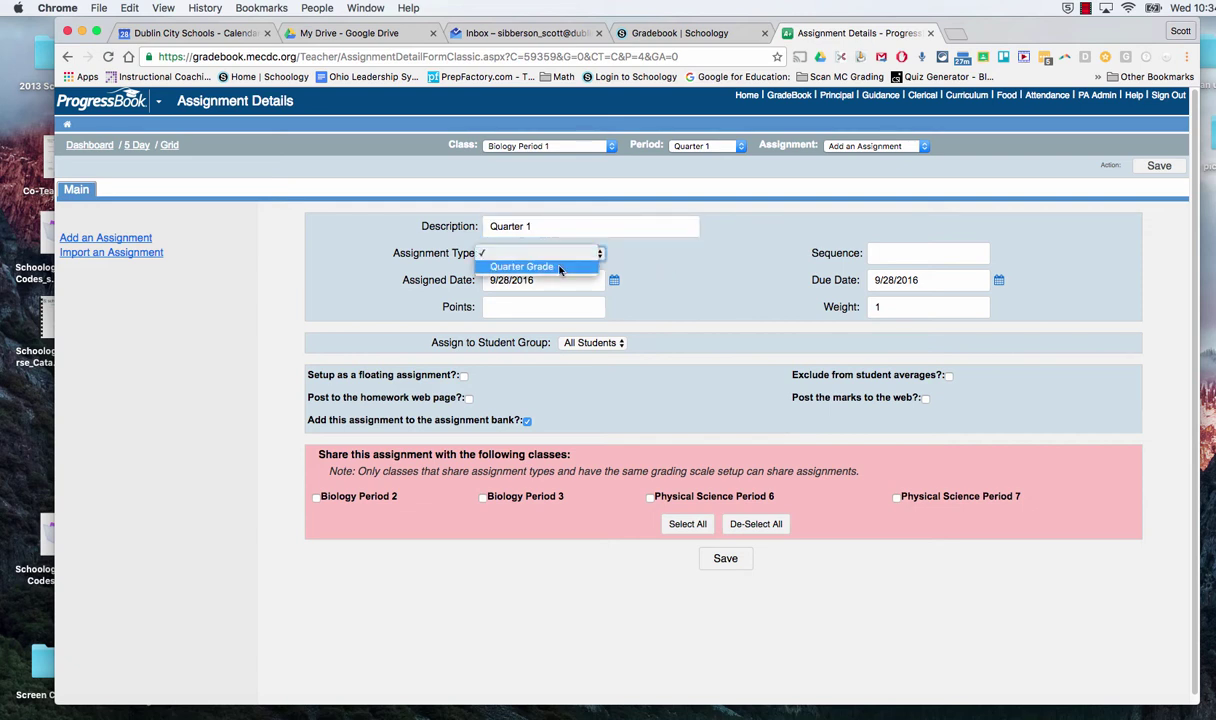
click(558, 268)
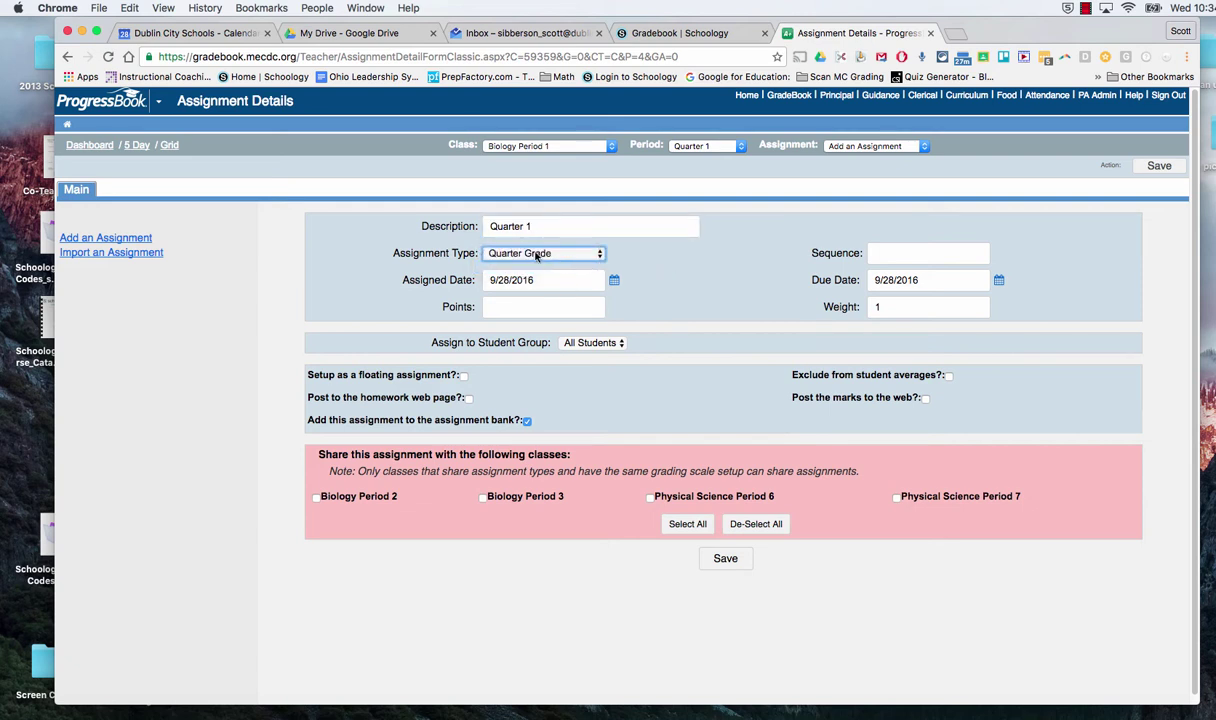
click(521, 311)
text(100)
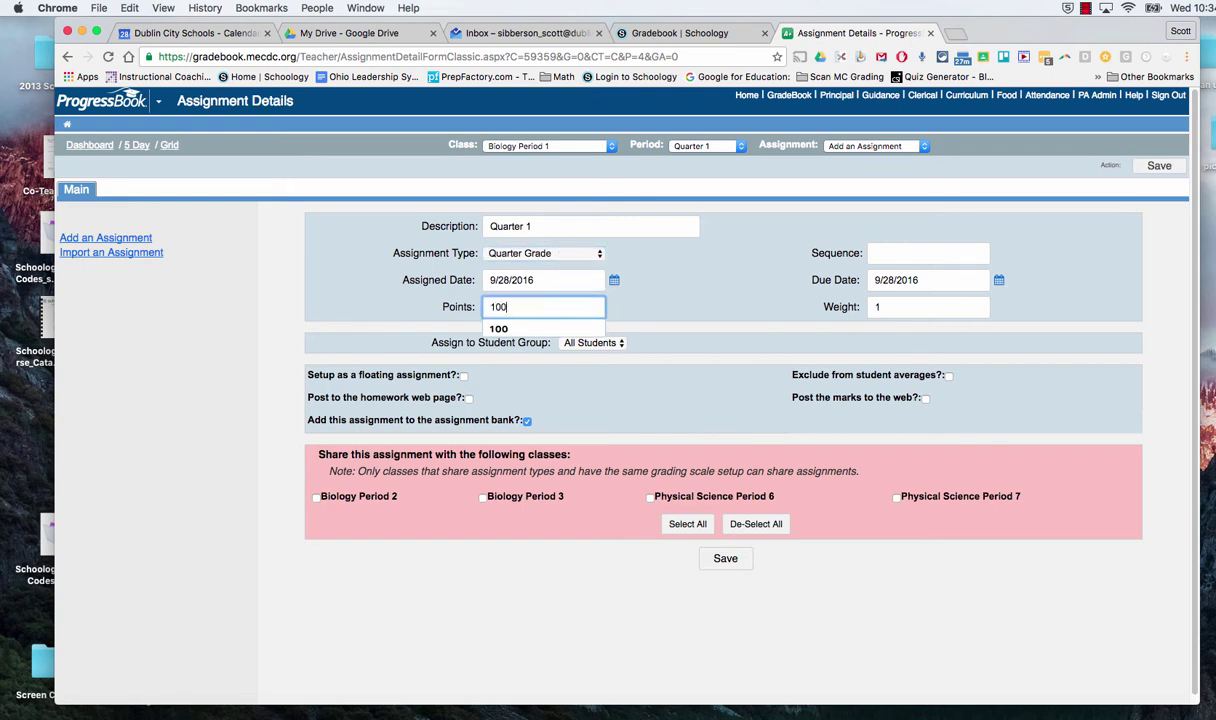
click(687, 314)
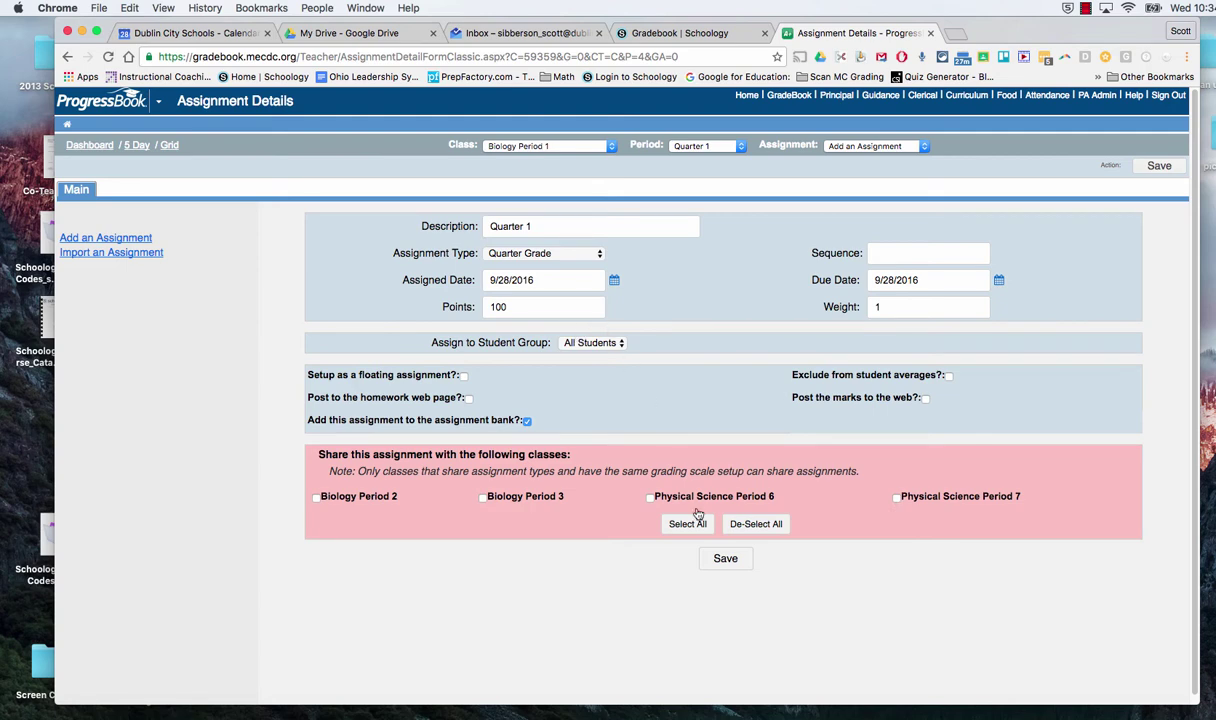
click(727, 563)
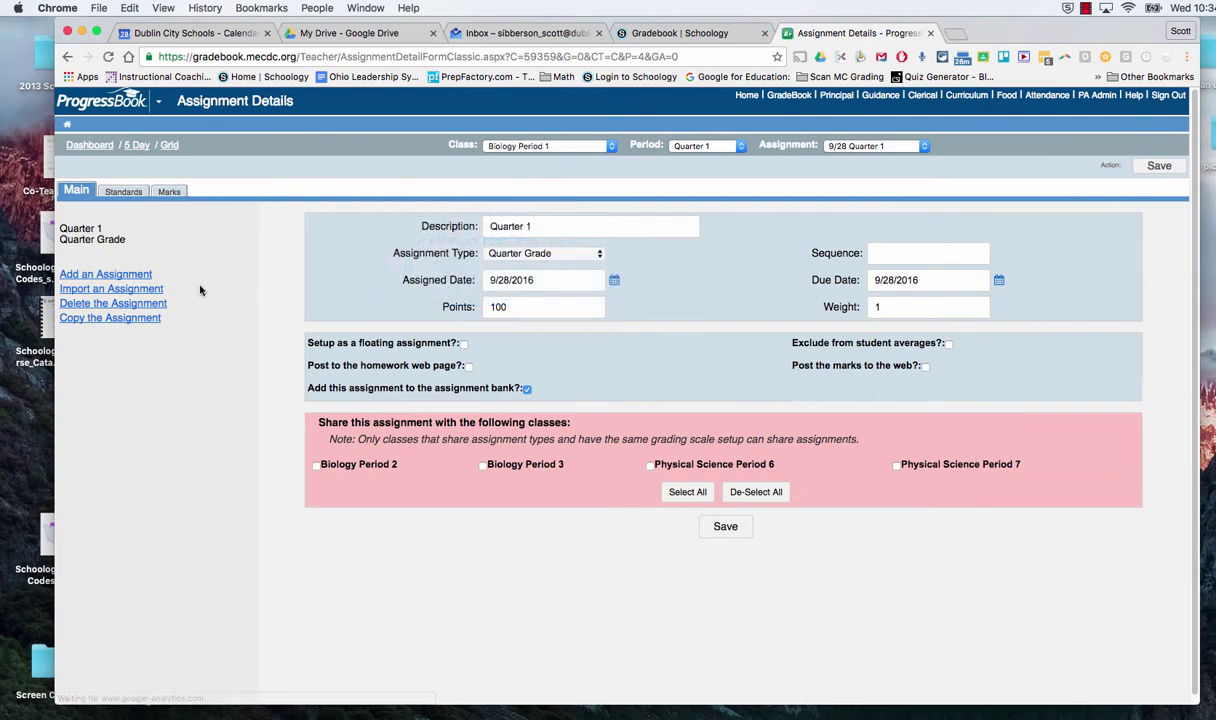
click(170, 193)
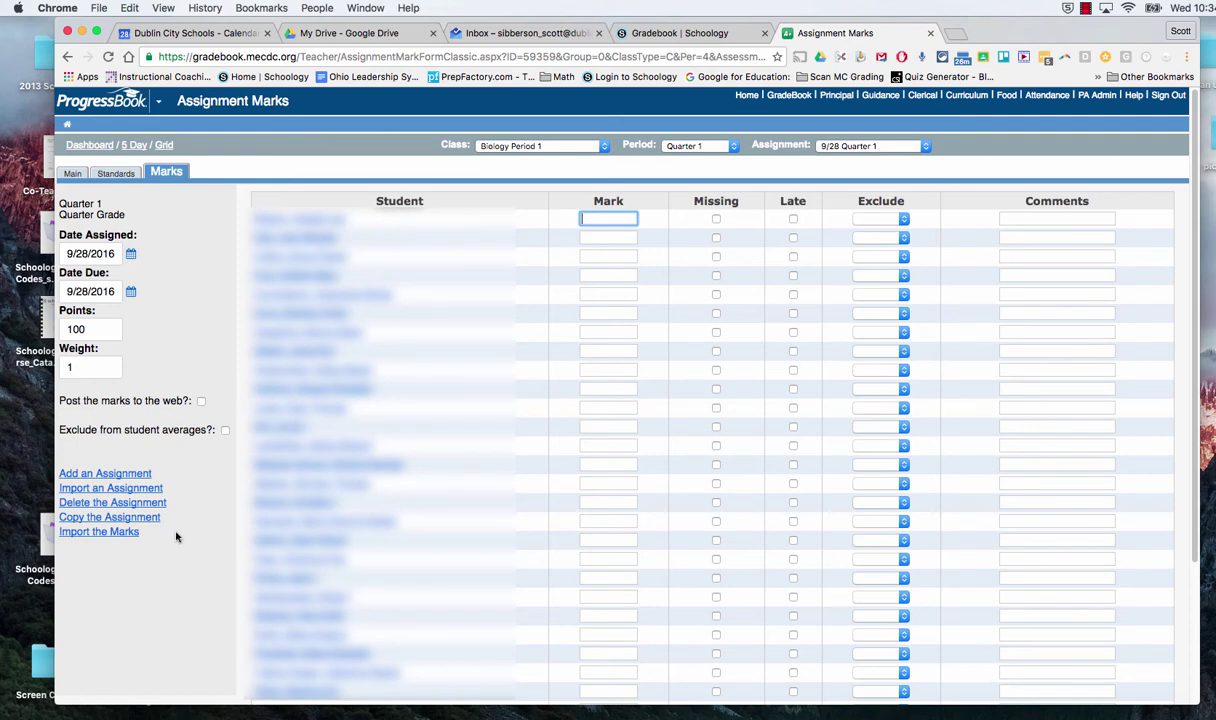
- Open the Export page from the BIOLOGY sec12_per1 gradebook's options menu in Schoology
click(672, 35)
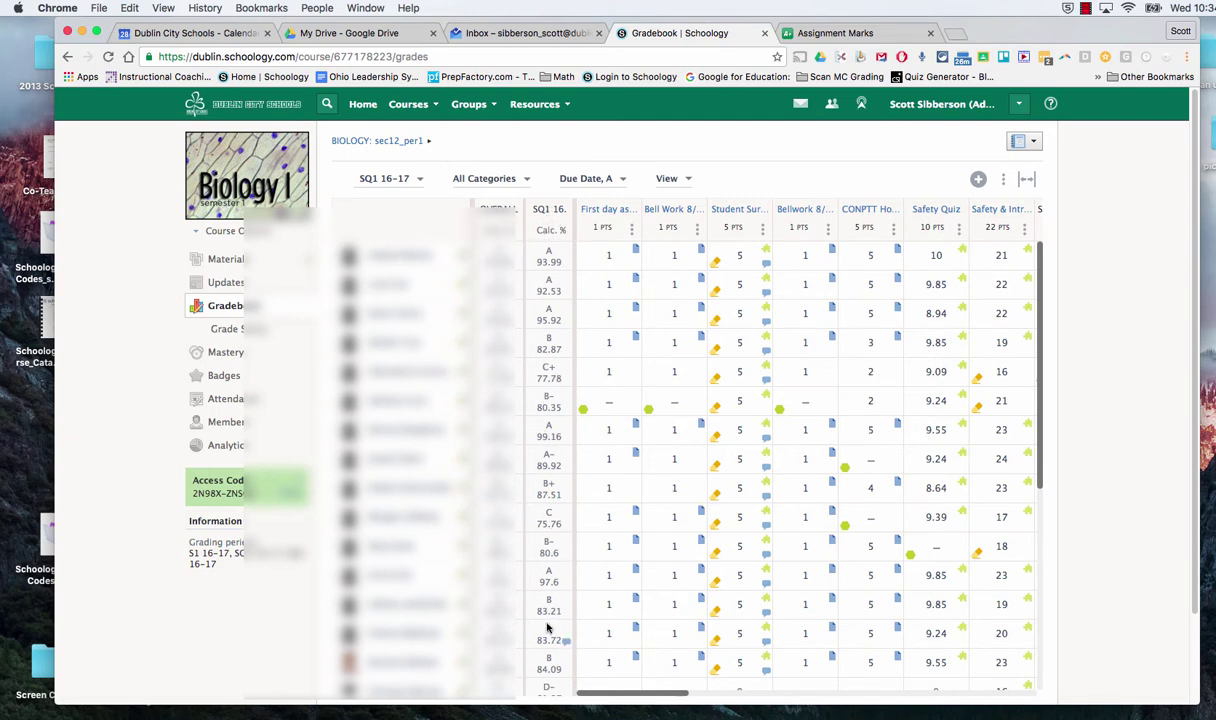
click(1004, 183)
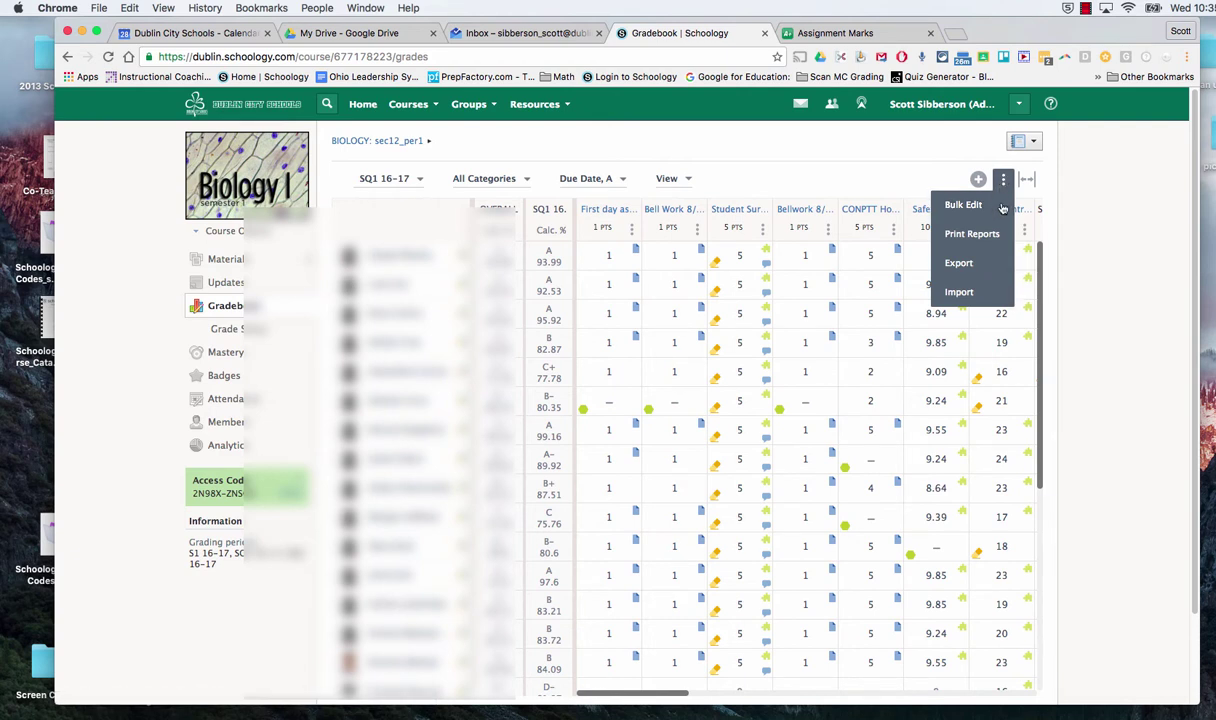
click(959, 264)
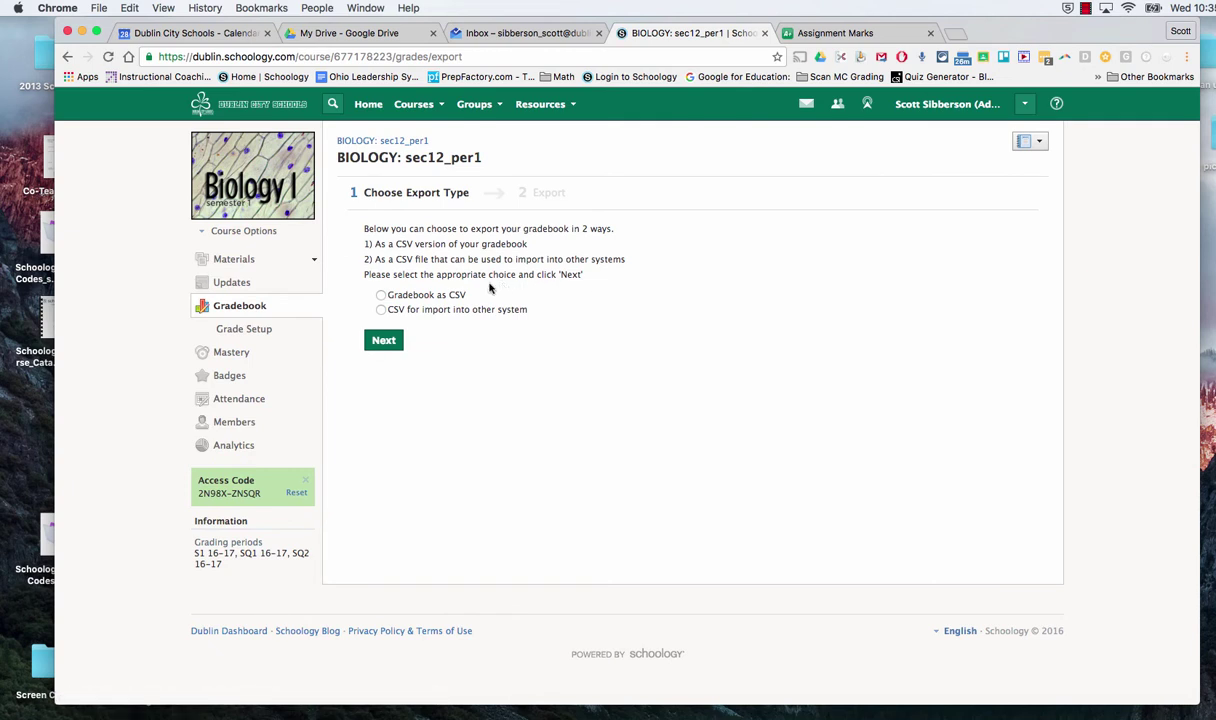
- Export the gradebook using the 'Gradebook as CSV' option
click(381, 296)
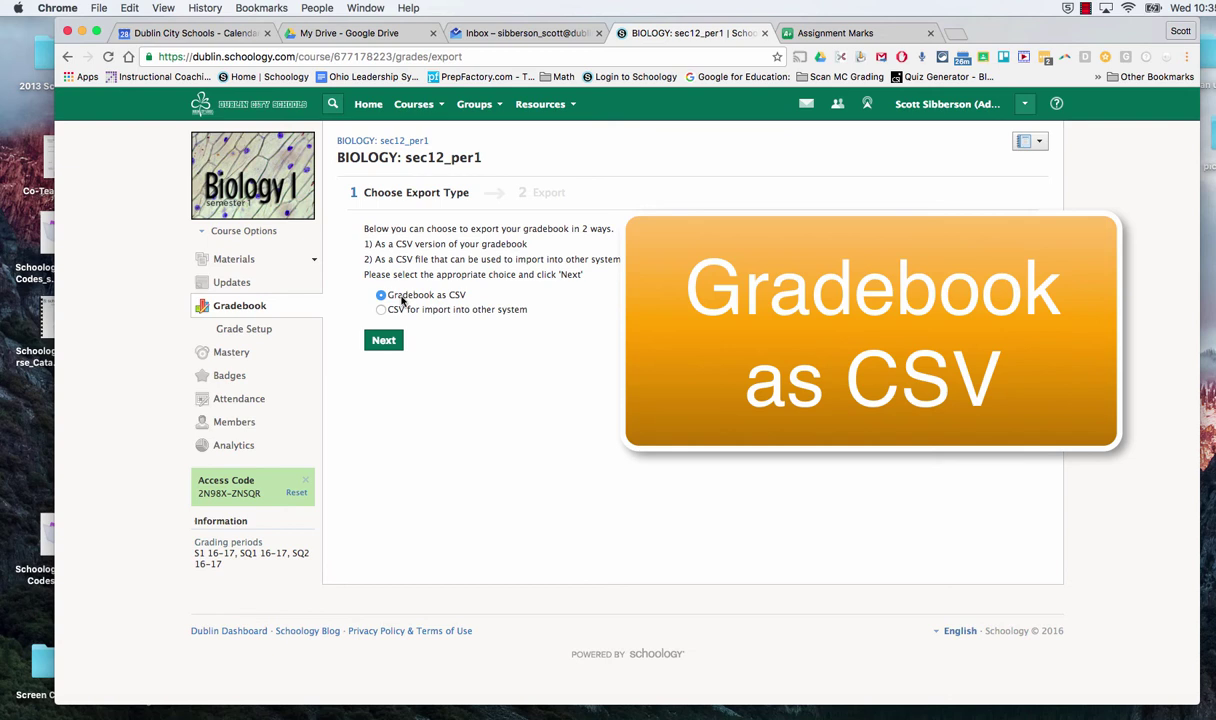
click(388, 343)
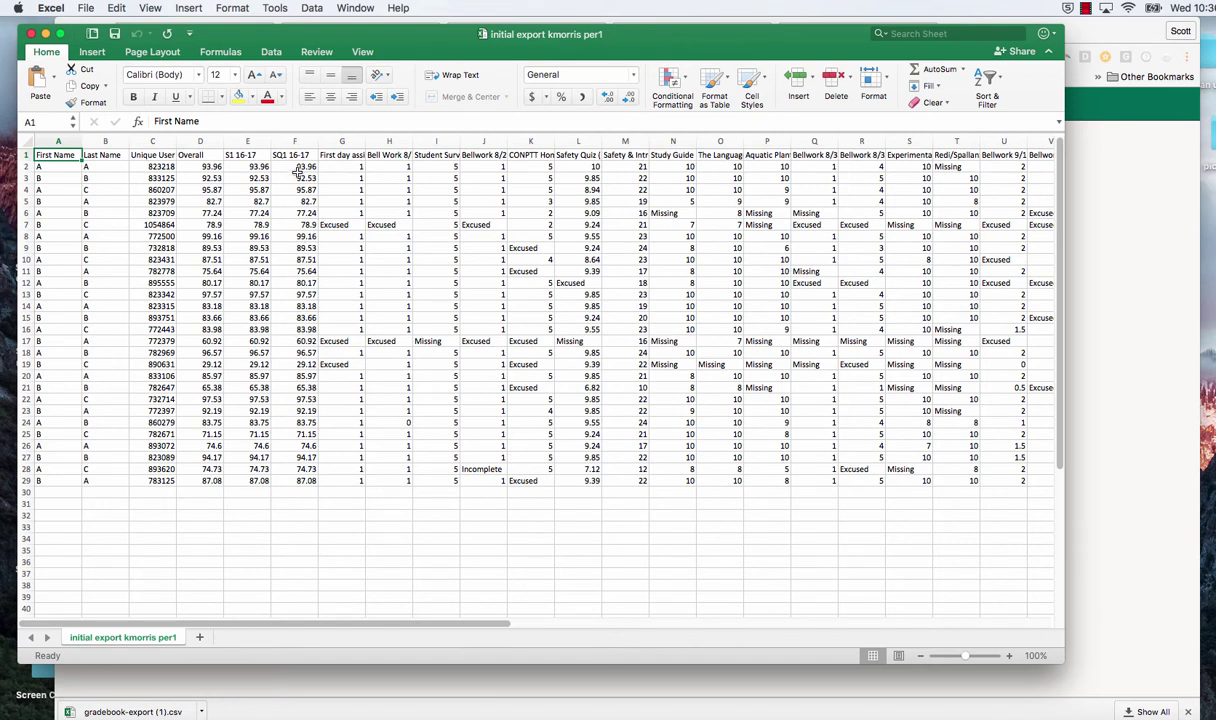
- Delete the First Name and Last Name columns
click(58, 142)
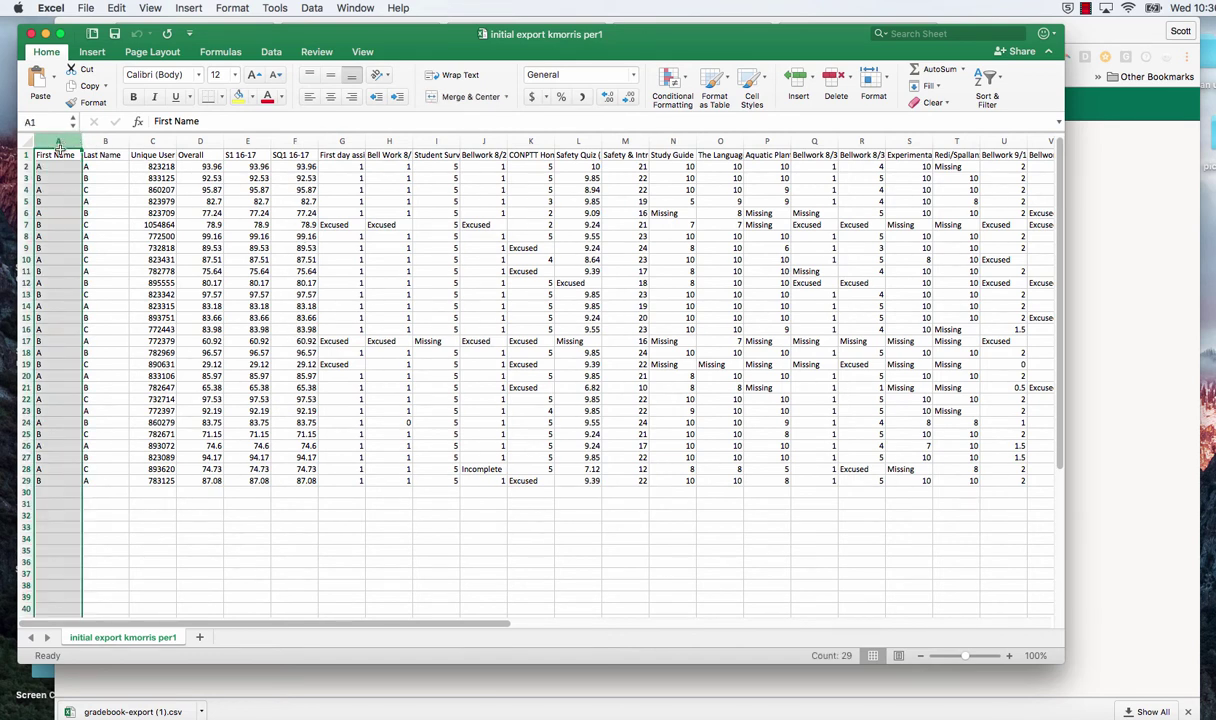
click(116, 8)
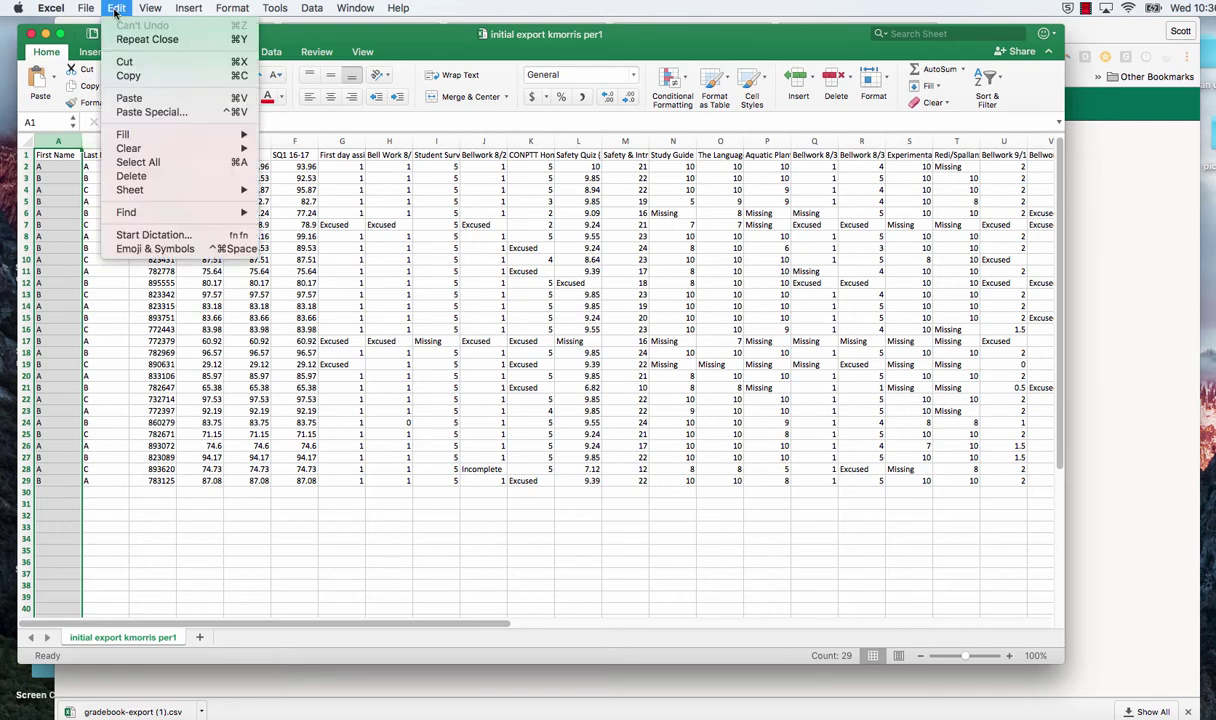
click(131, 177)
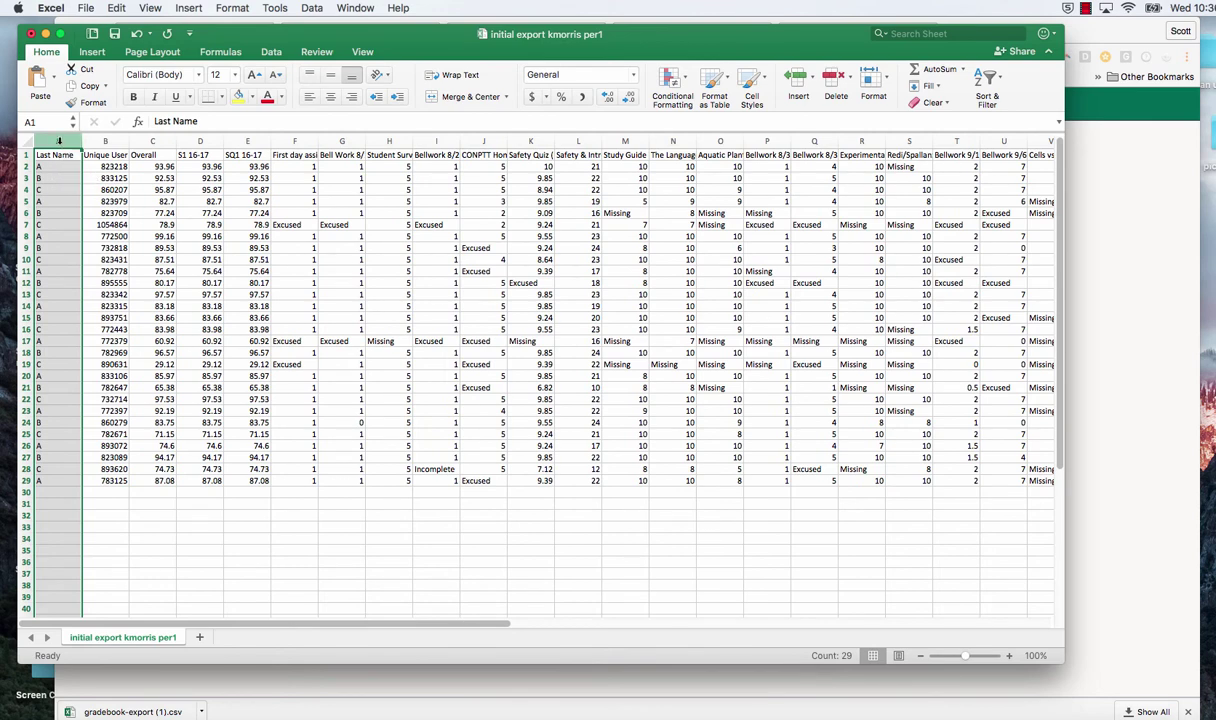
click(117, 8)
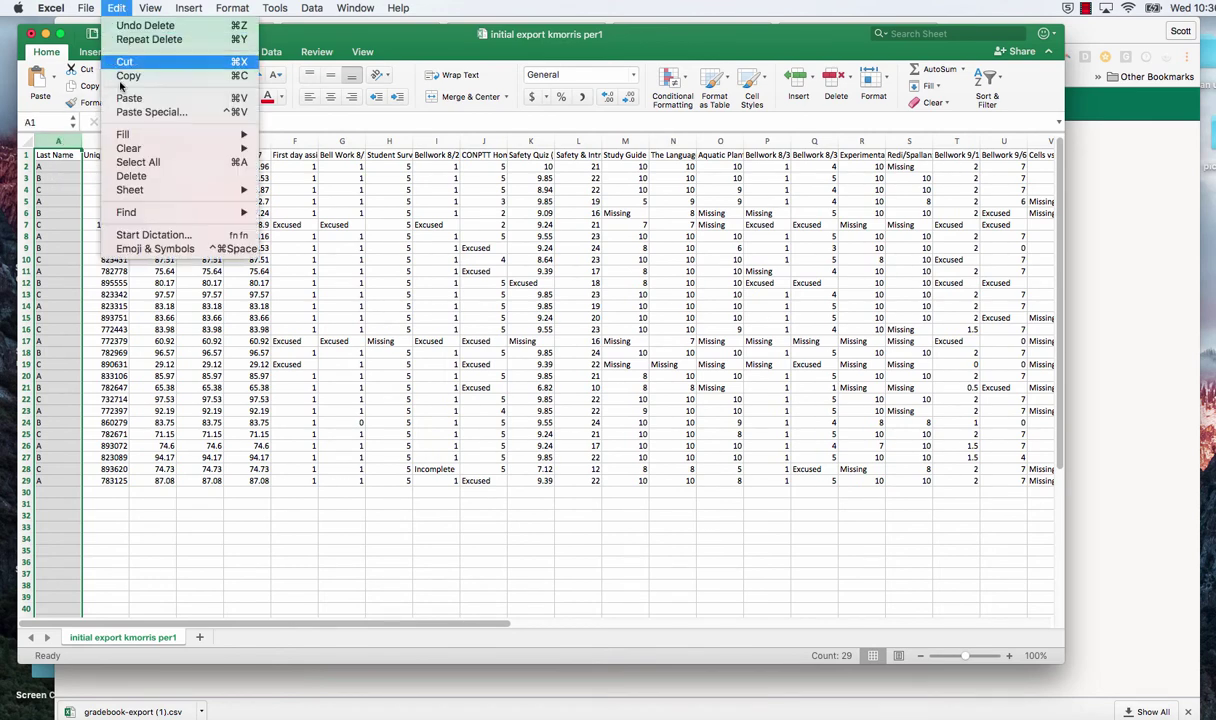
click(131, 177)
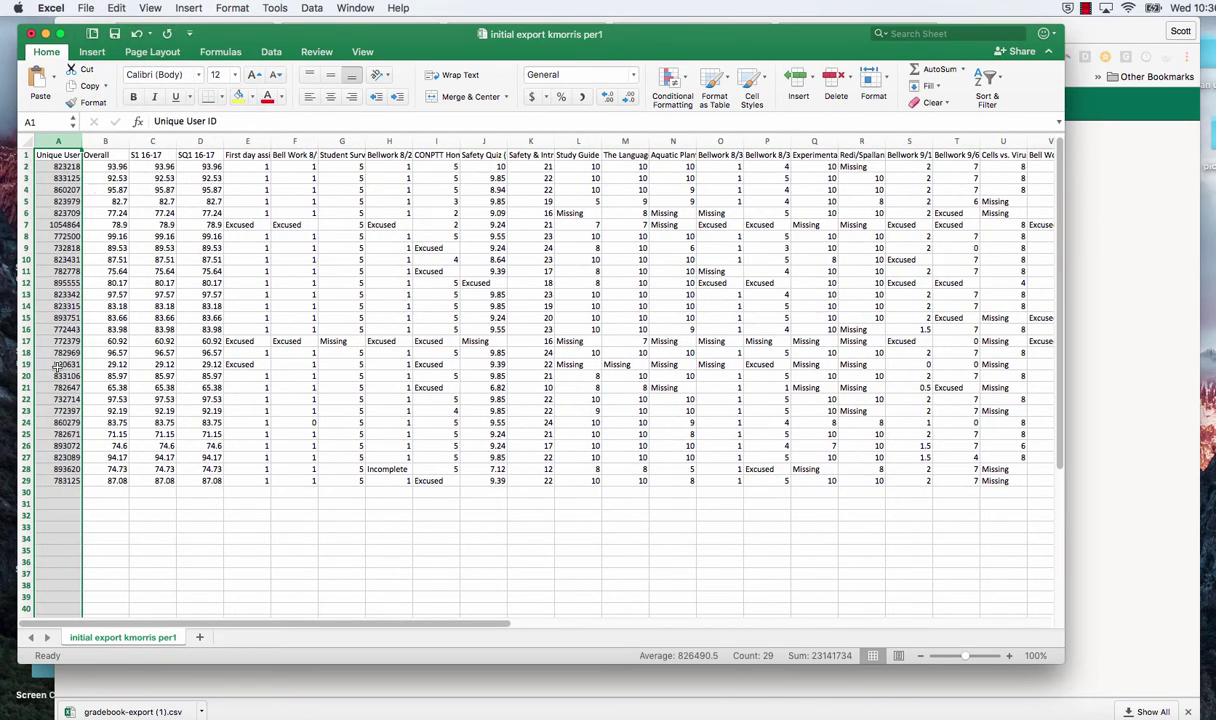
- Delete the Overall and S1 16-17 columns
click(107, 141)
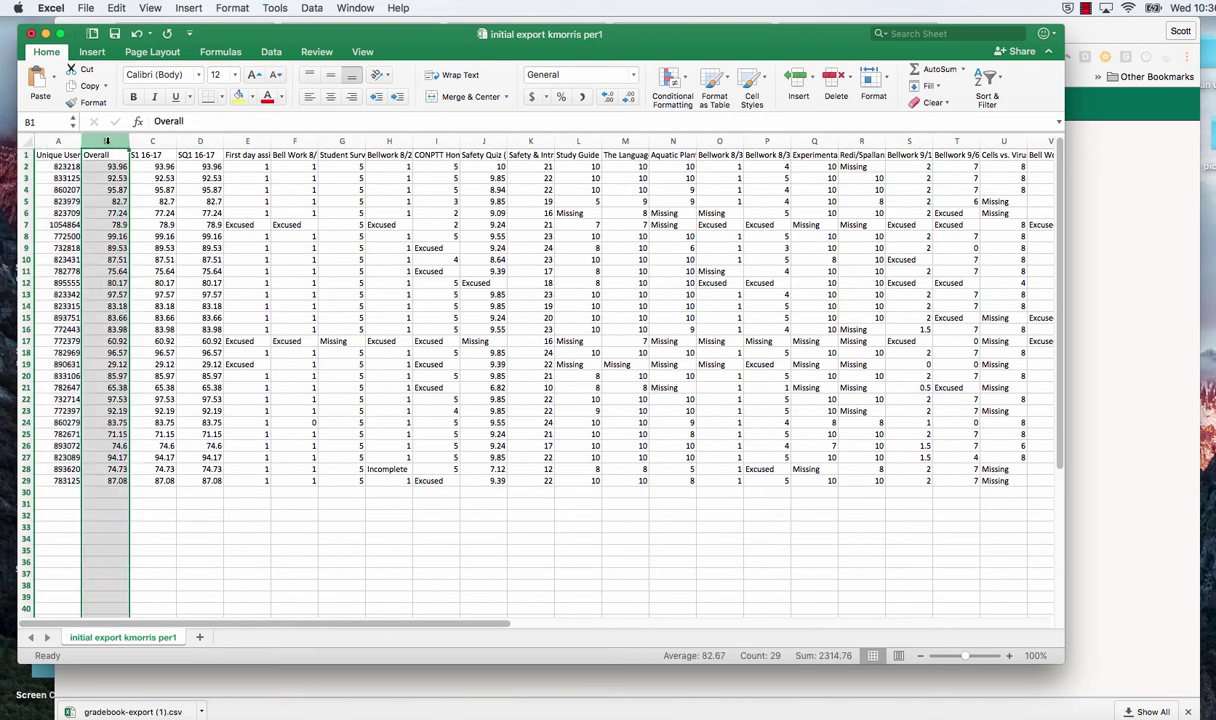
click(116, 8)
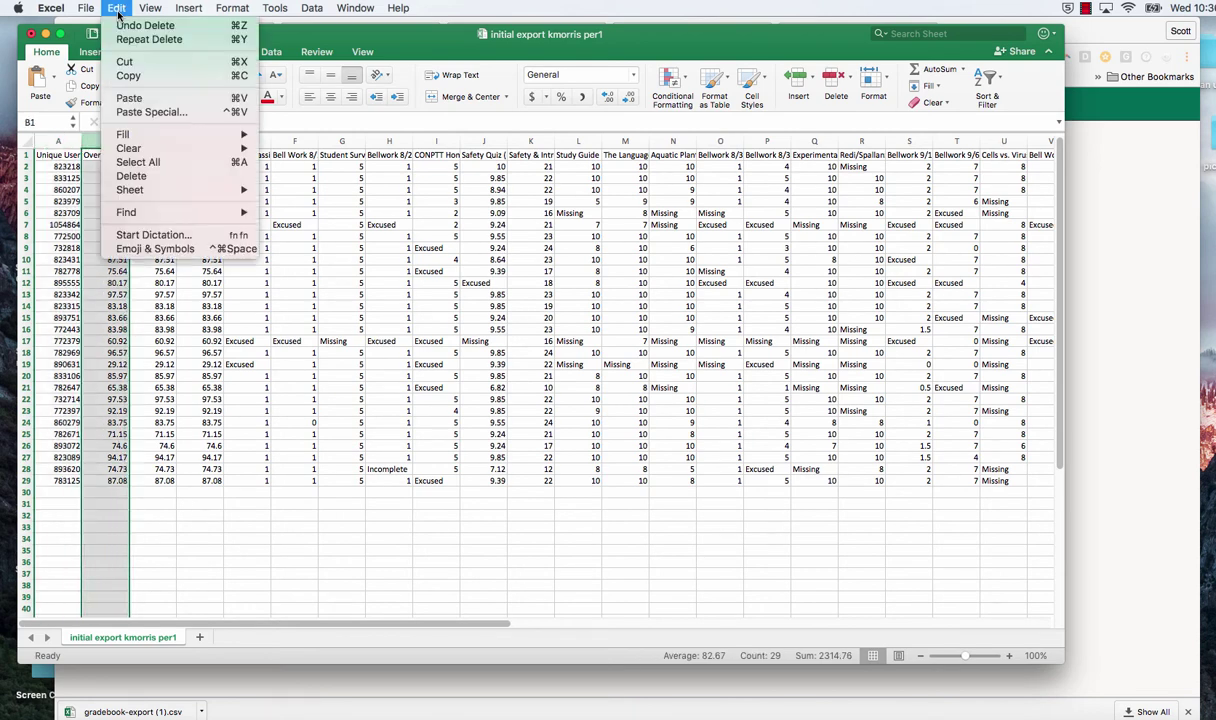
click(134, 175)
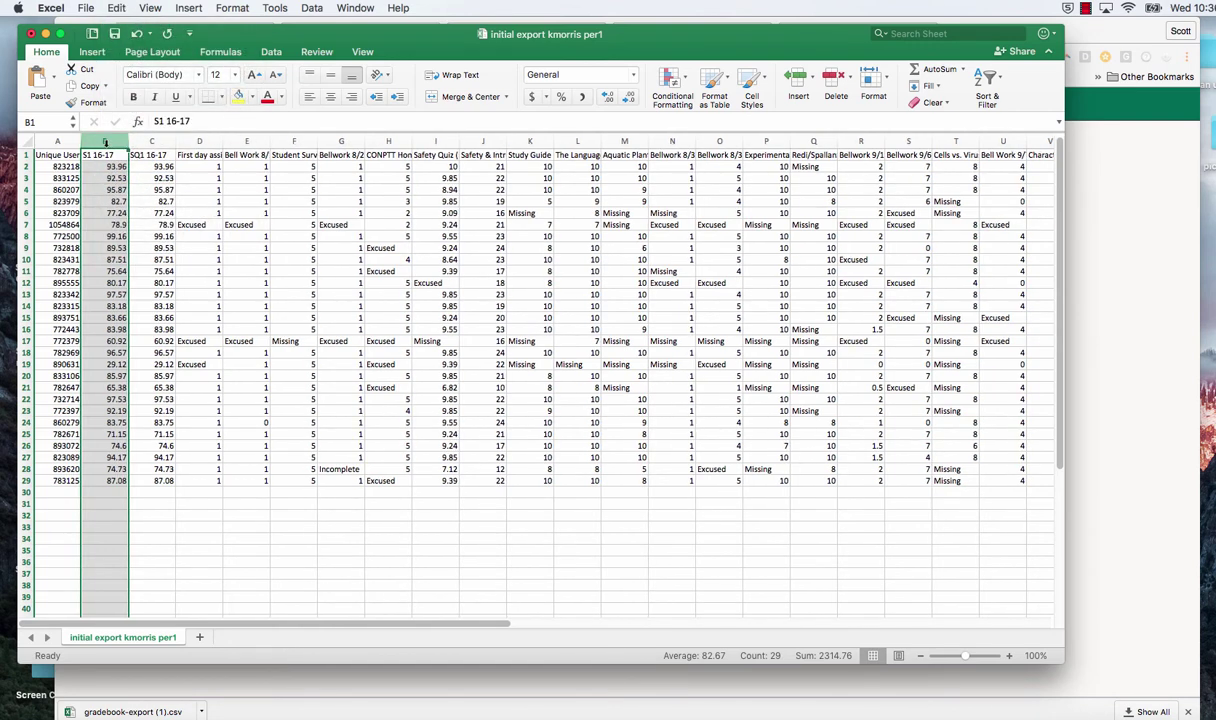
click(116, 8)
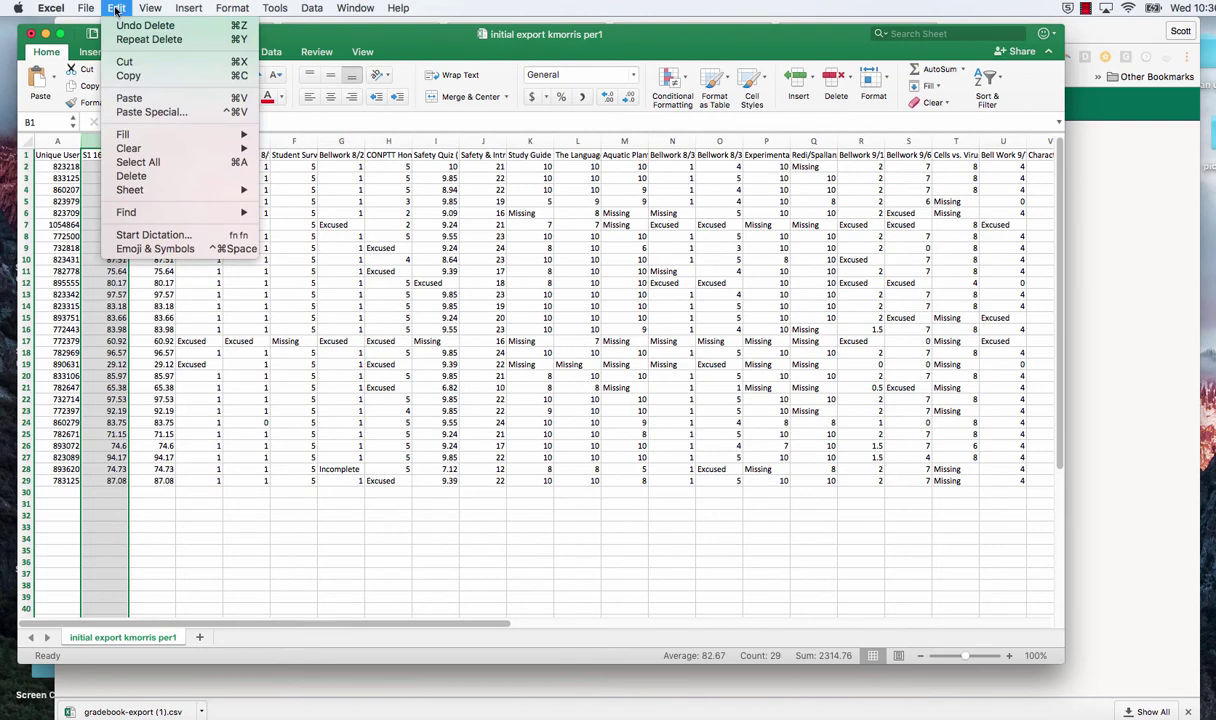
click(145, 178)
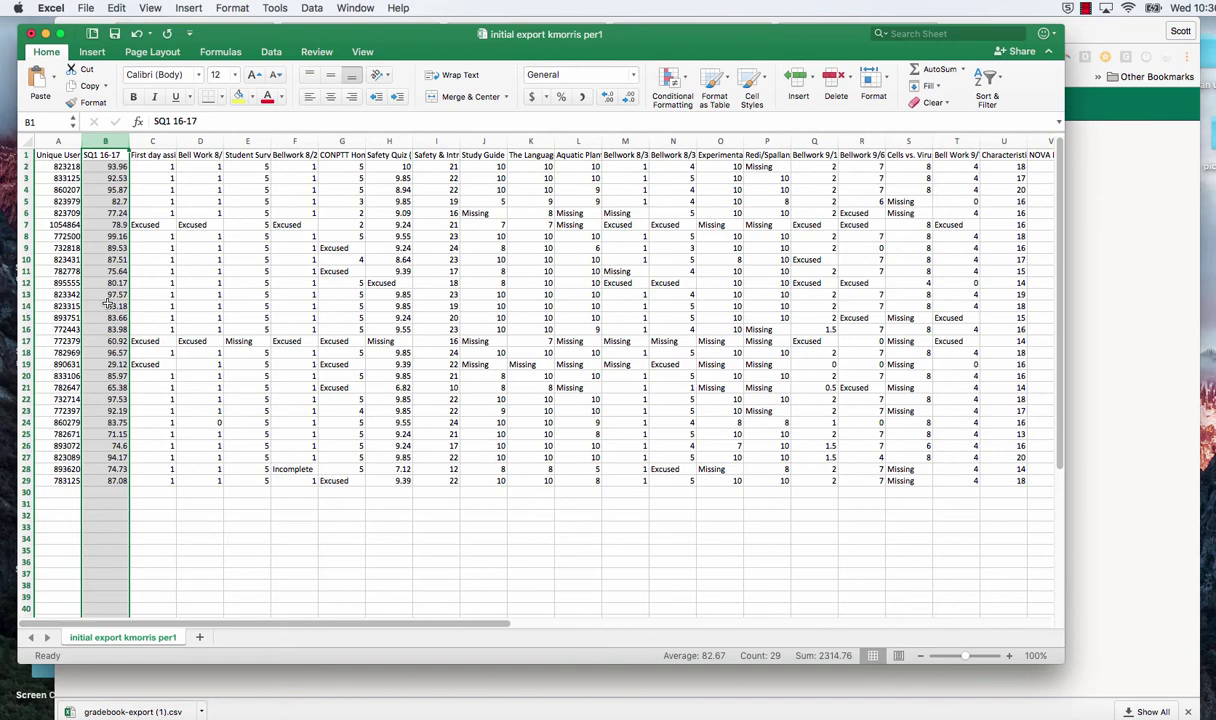
- Save the trimmed sheet as a per1-2 CSV on the Desktop, replacing the existing file, then close it
click(86, 8)
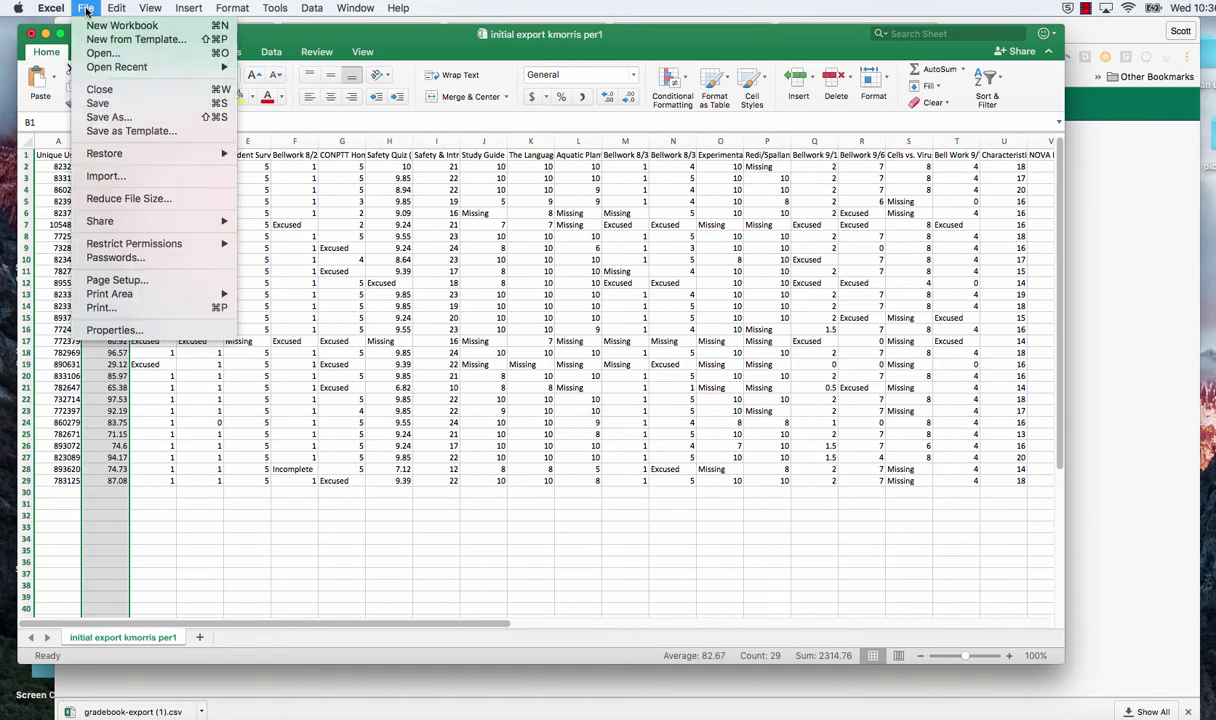
click(104, 119)
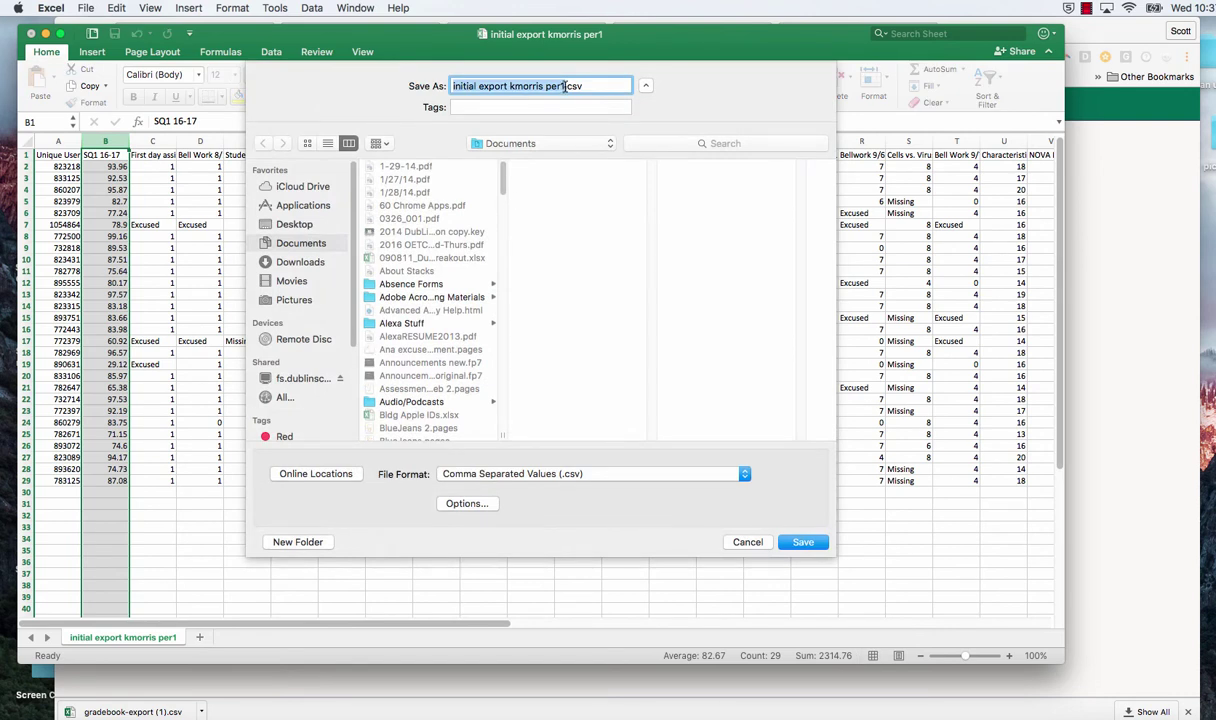
mouse_move(565, 87)
mouse_down()
mouse_move(461, 86)
mouse_move(548, 88)
mouse_up()
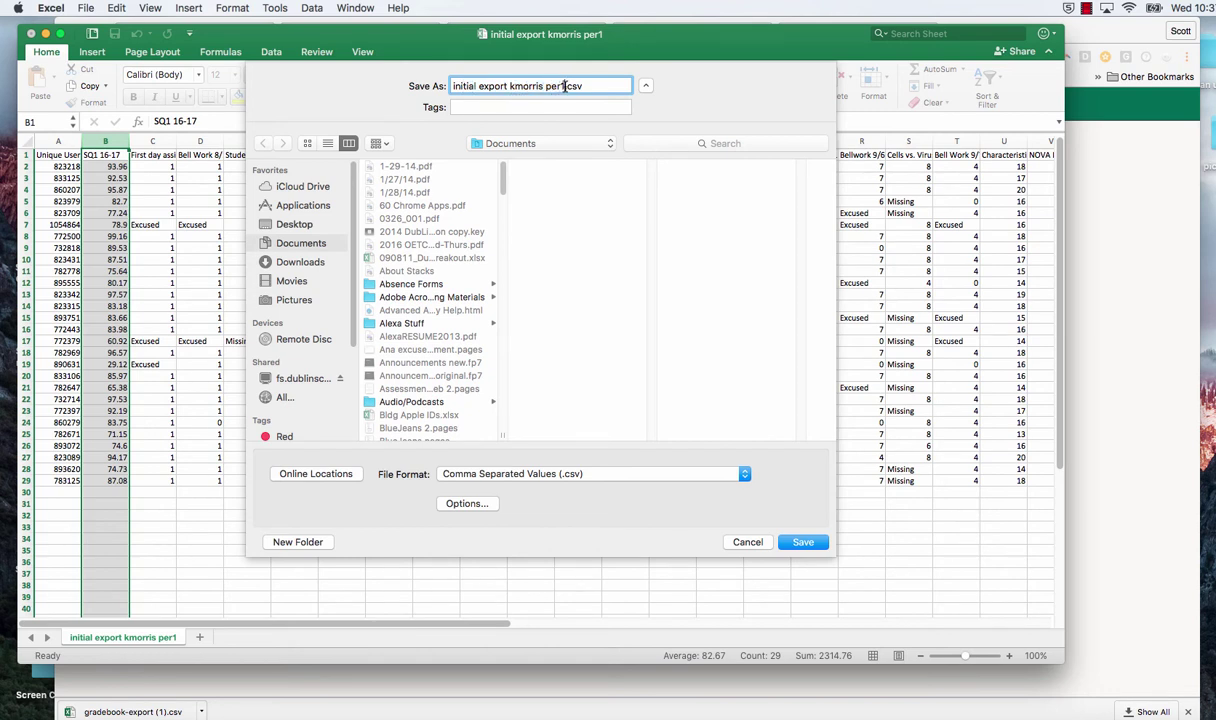
text(-2)
click(543, 147)
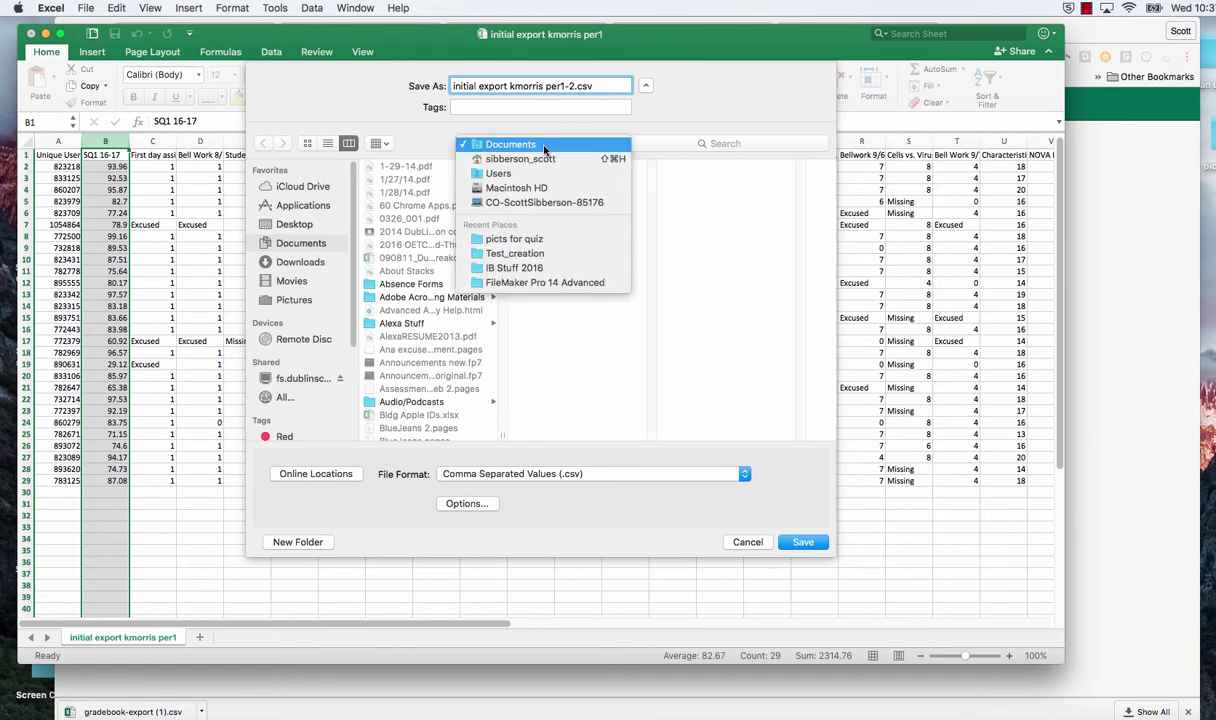
click(543, 147)
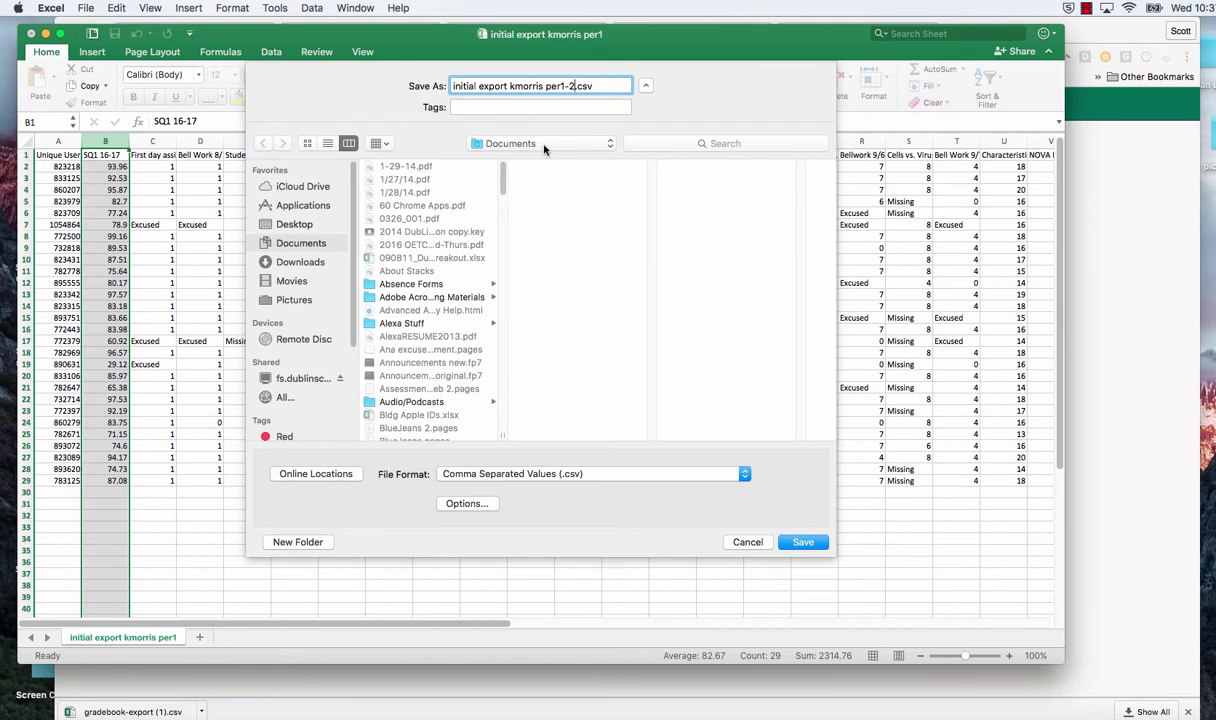
click(283, 224)
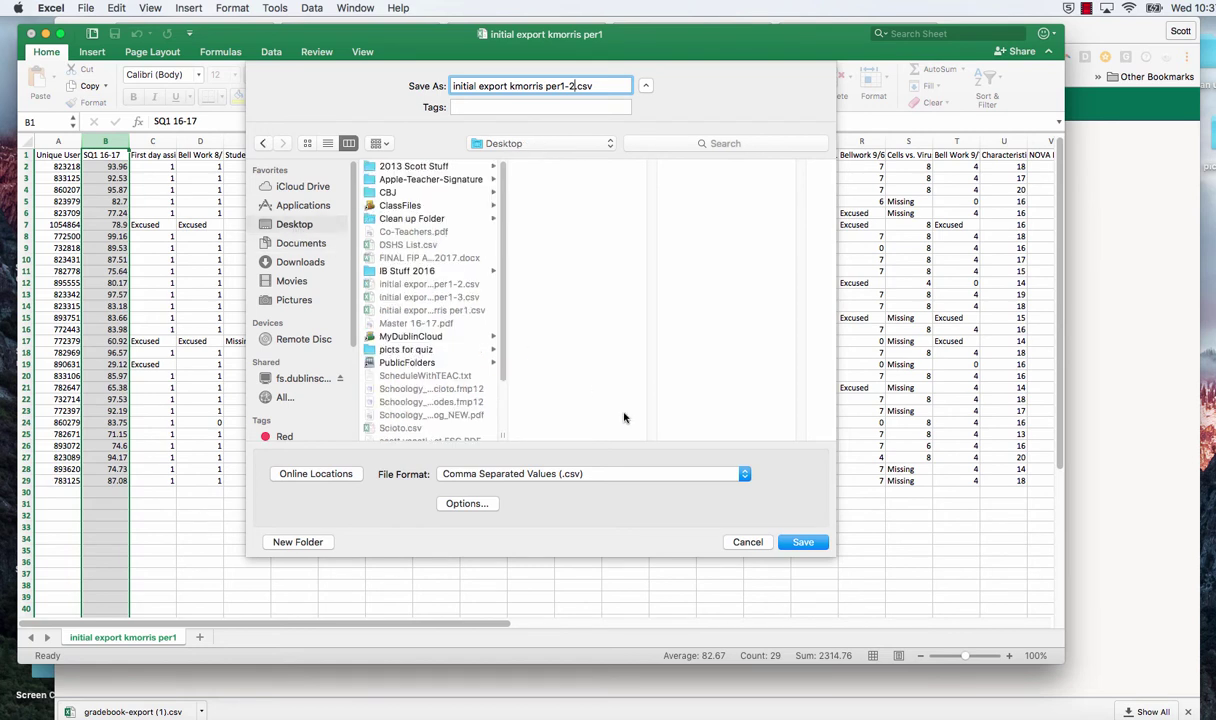
click(805, 543)
click(646, 149)
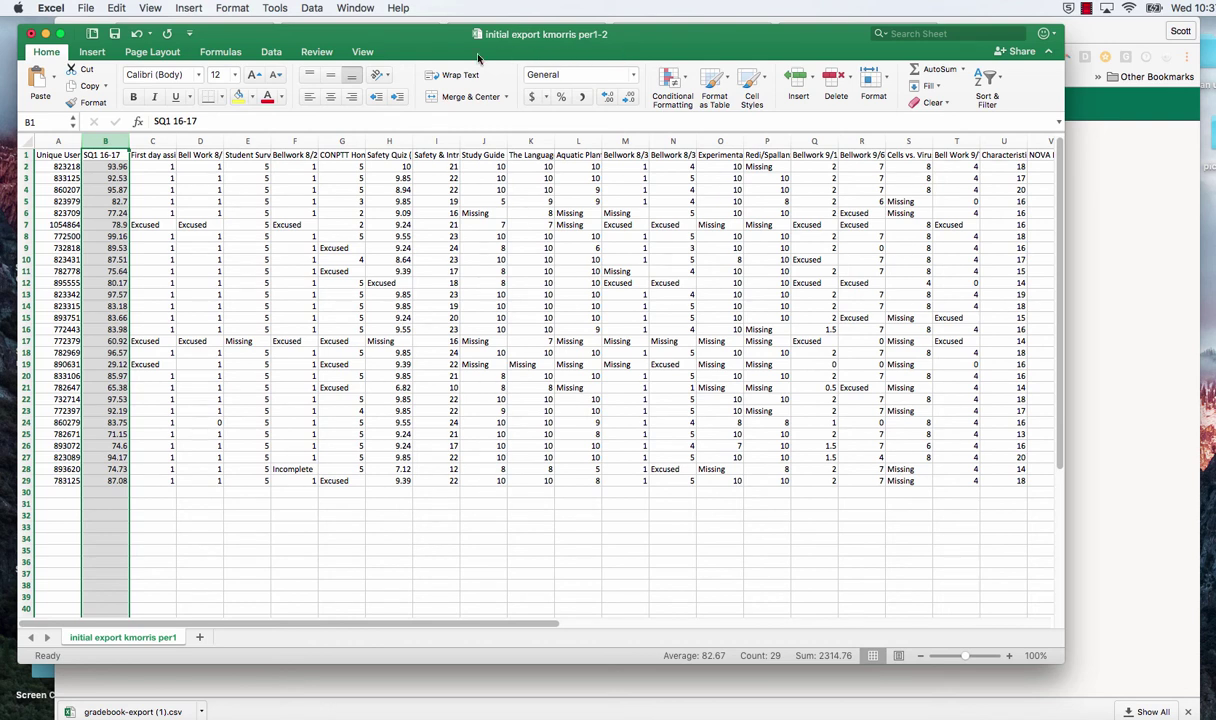
click(30, 35)
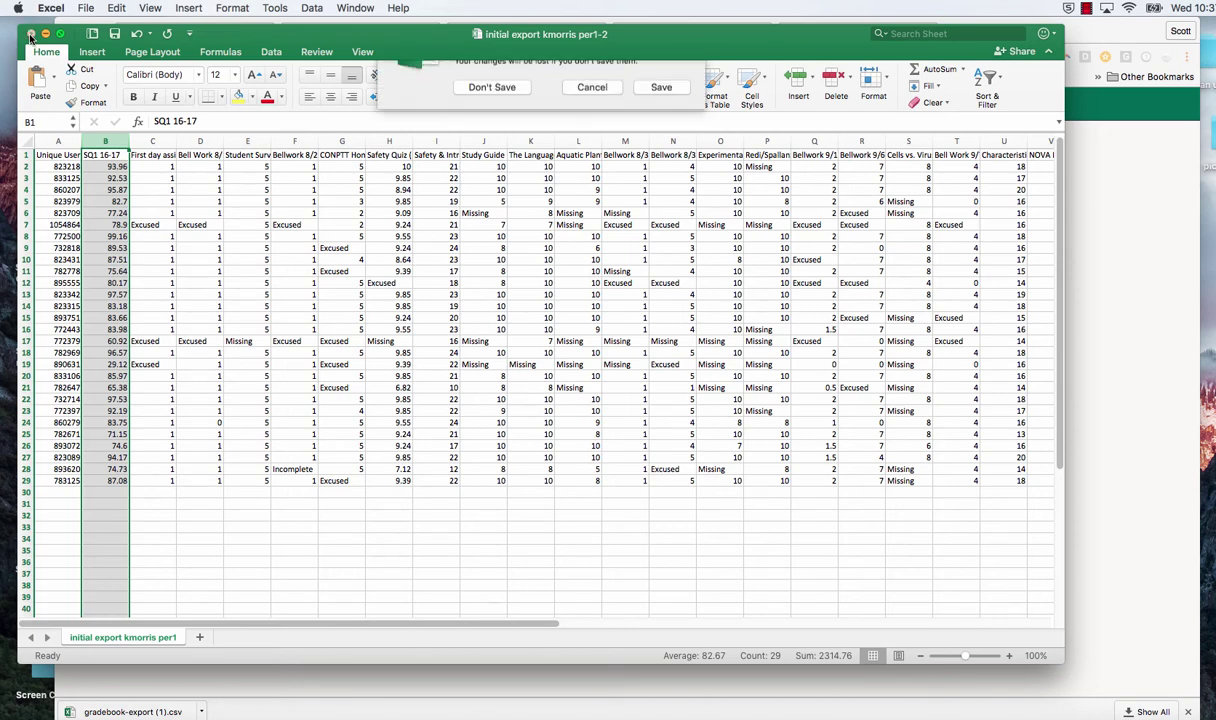
click(514, 137)
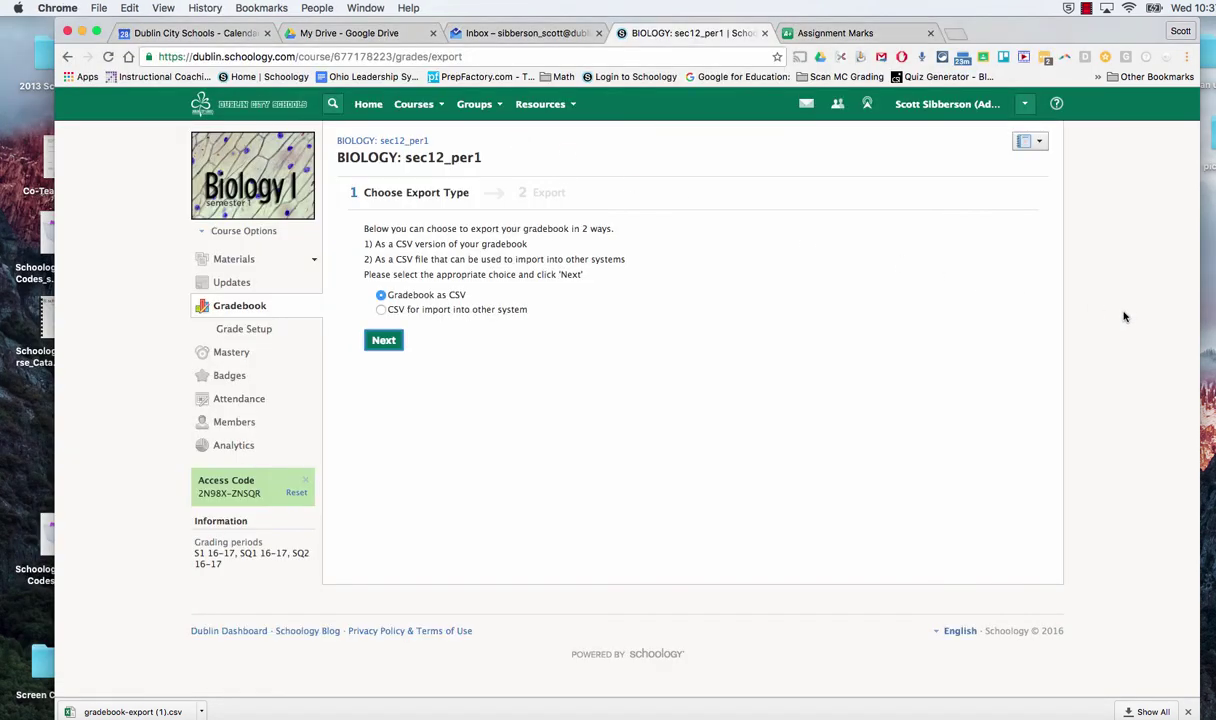
- Import the per1-2 CSV into the Quarter 1 marks, treating the first row as headers
click(870, 37)
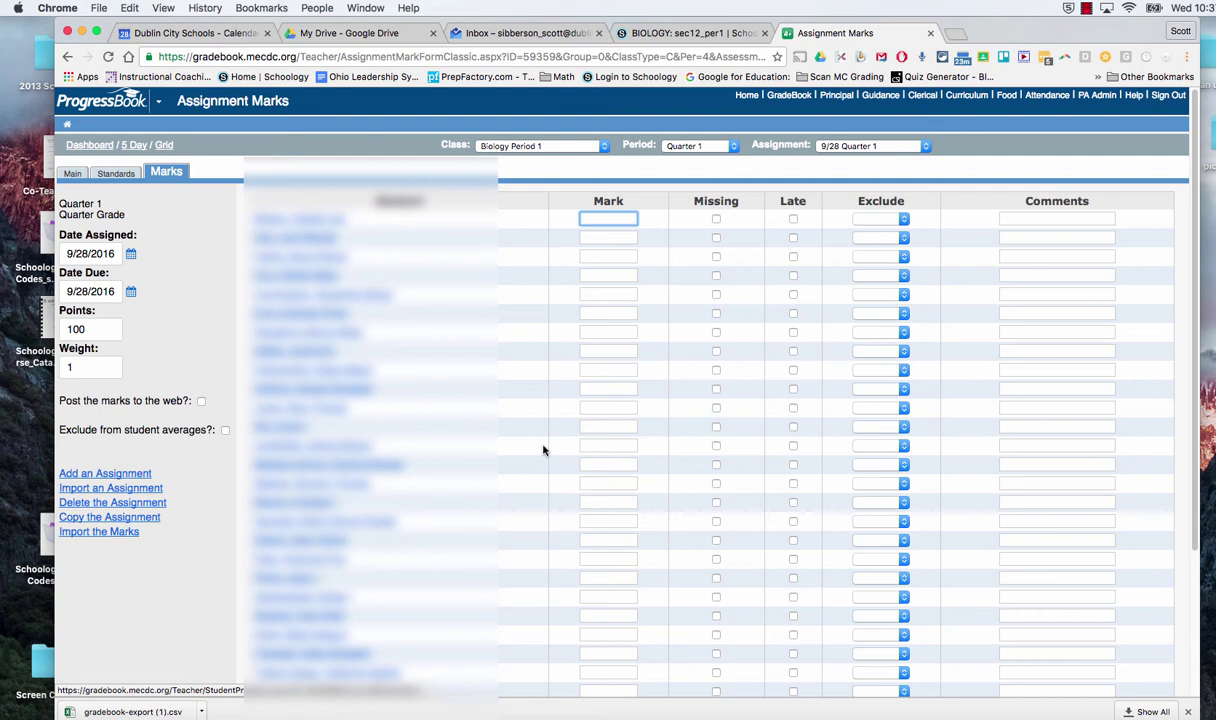
click(95, 532)
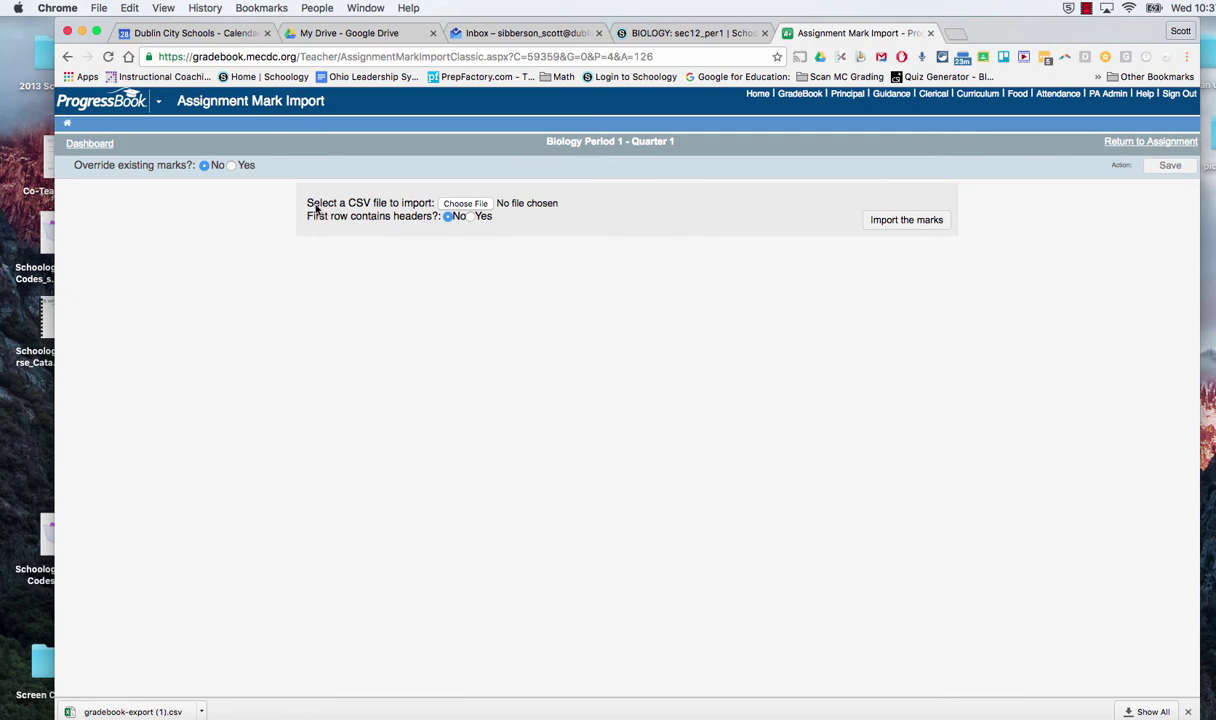
click(466, 205)
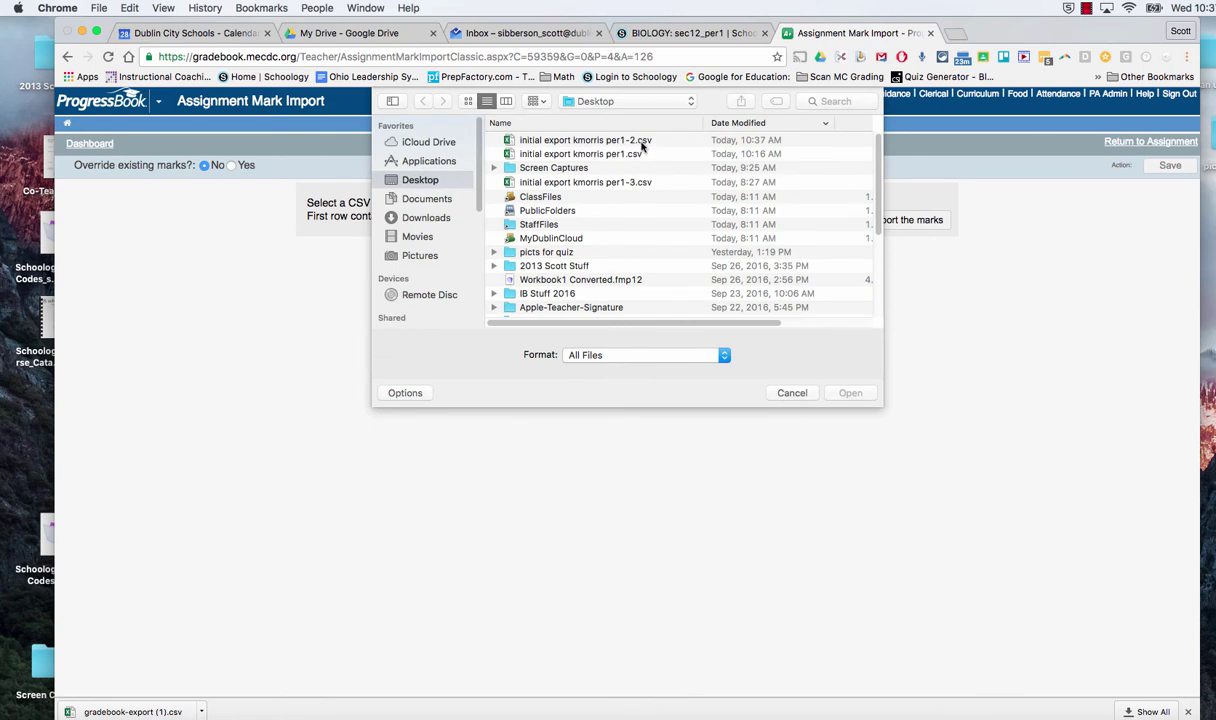
click(628, 142)
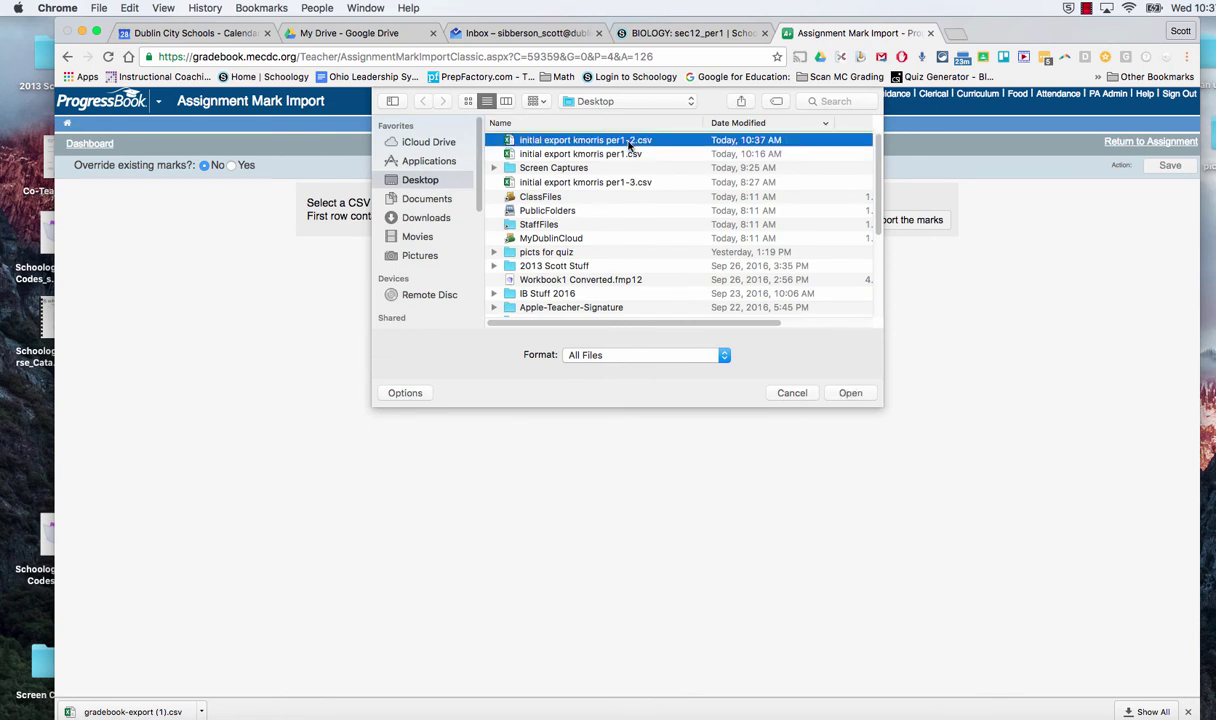
click(856, 394)
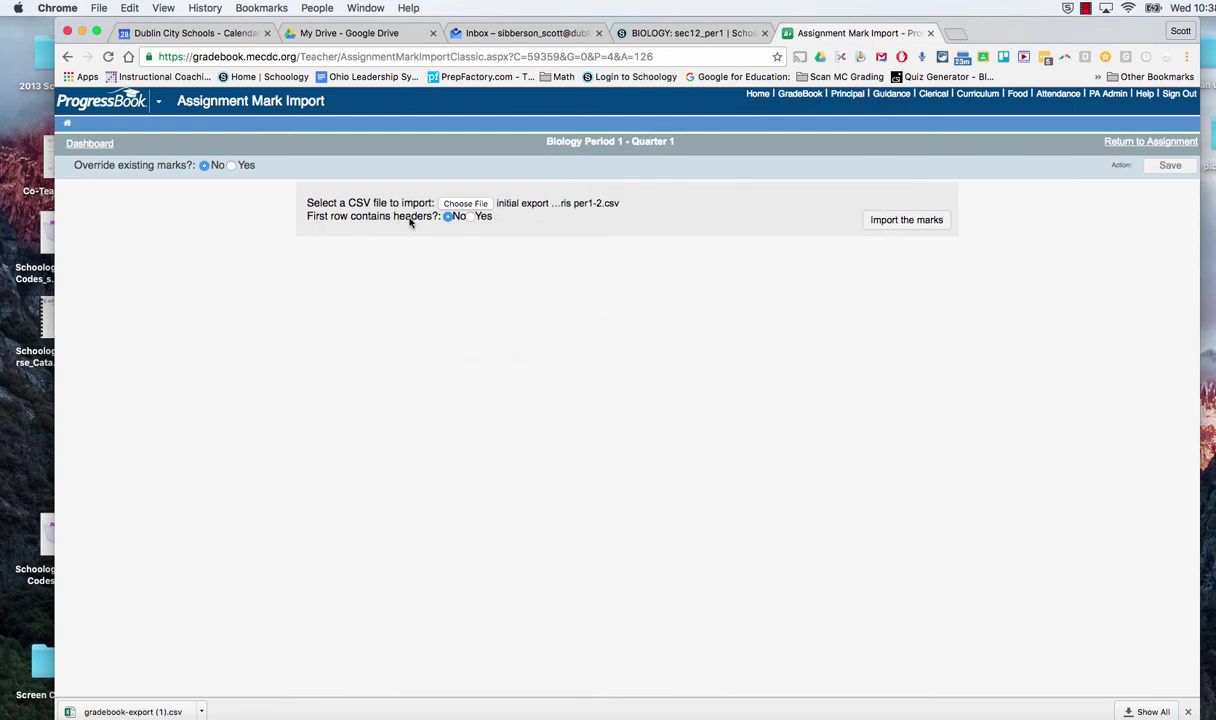
click(470, 217)
click(890, 222)
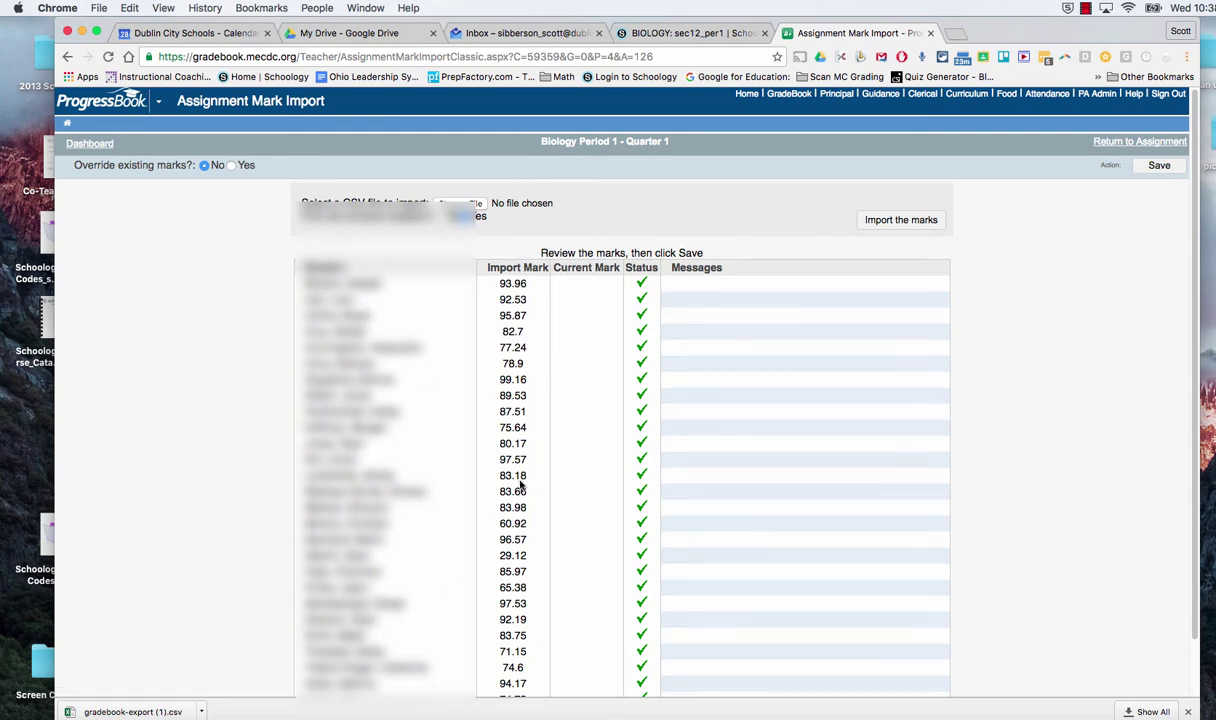
- Save the reviewed import so Quarter 1 marks such as 93.96 and 92.53 are stored
scroll(770, 605, down, 2)
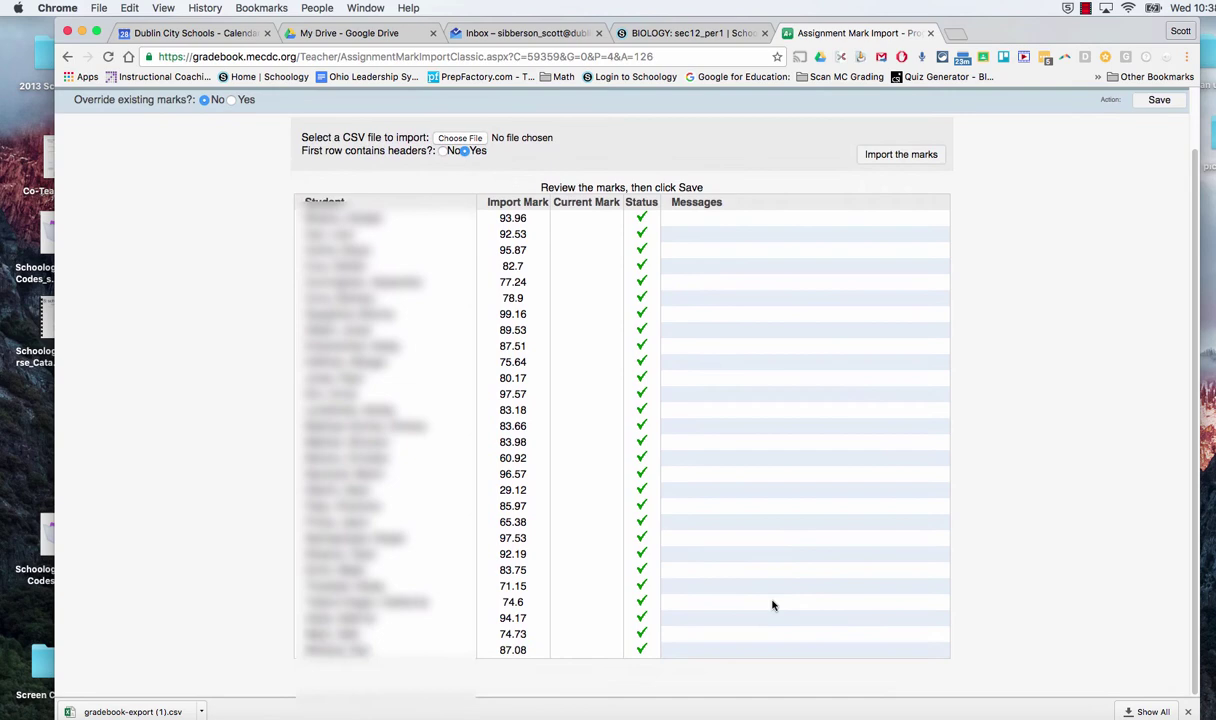
scroll(773, 605, up, 2)
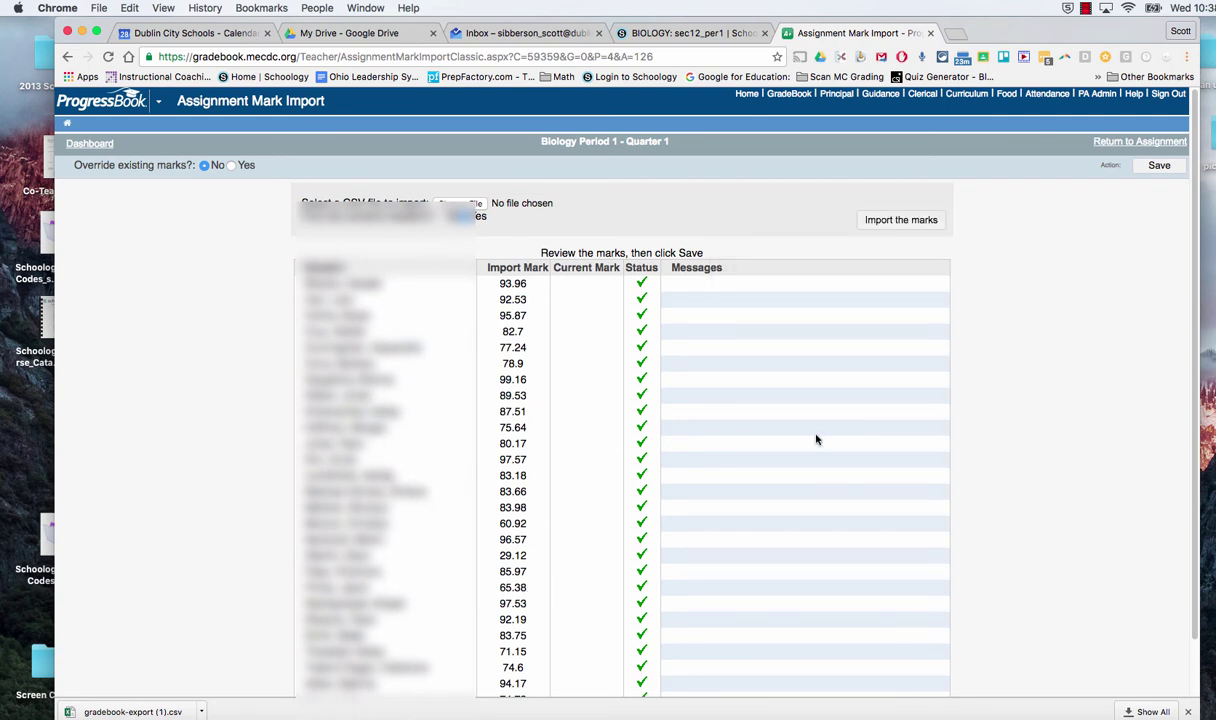
click(1159, 167)
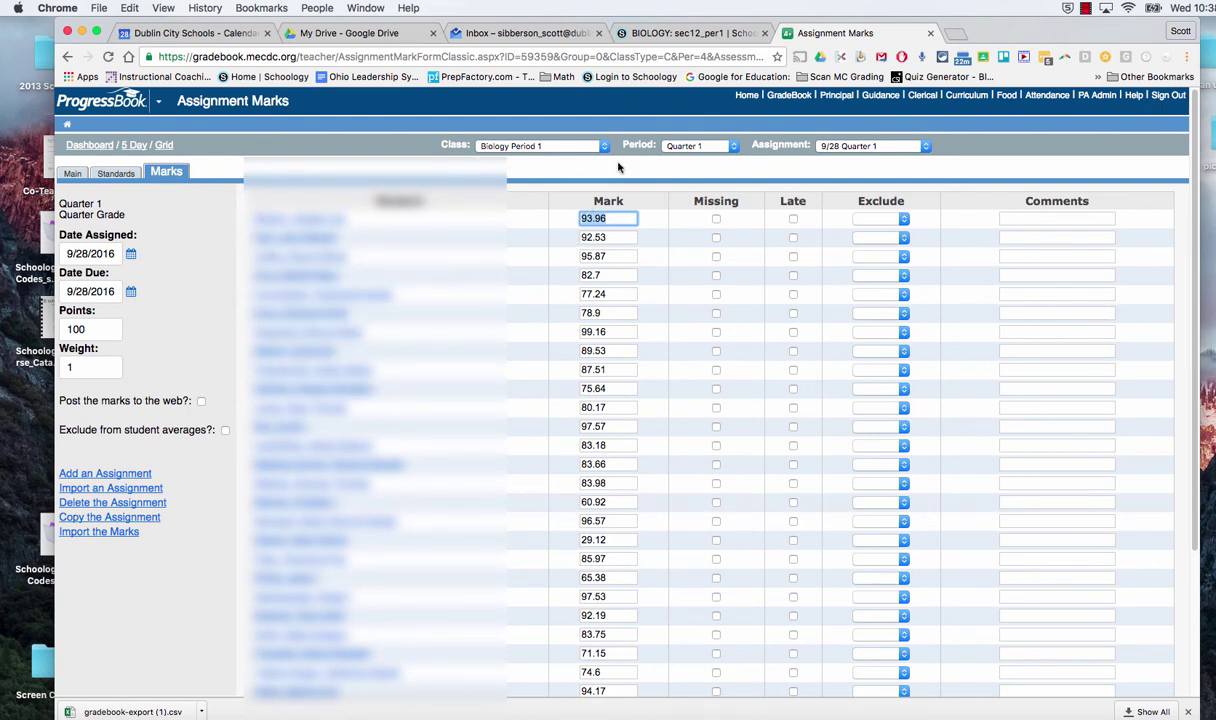
- Review the new Quarter 1 marks and averages in the Grid, then return to the Biology Period 1 Class Dashboard
click(163, 146)
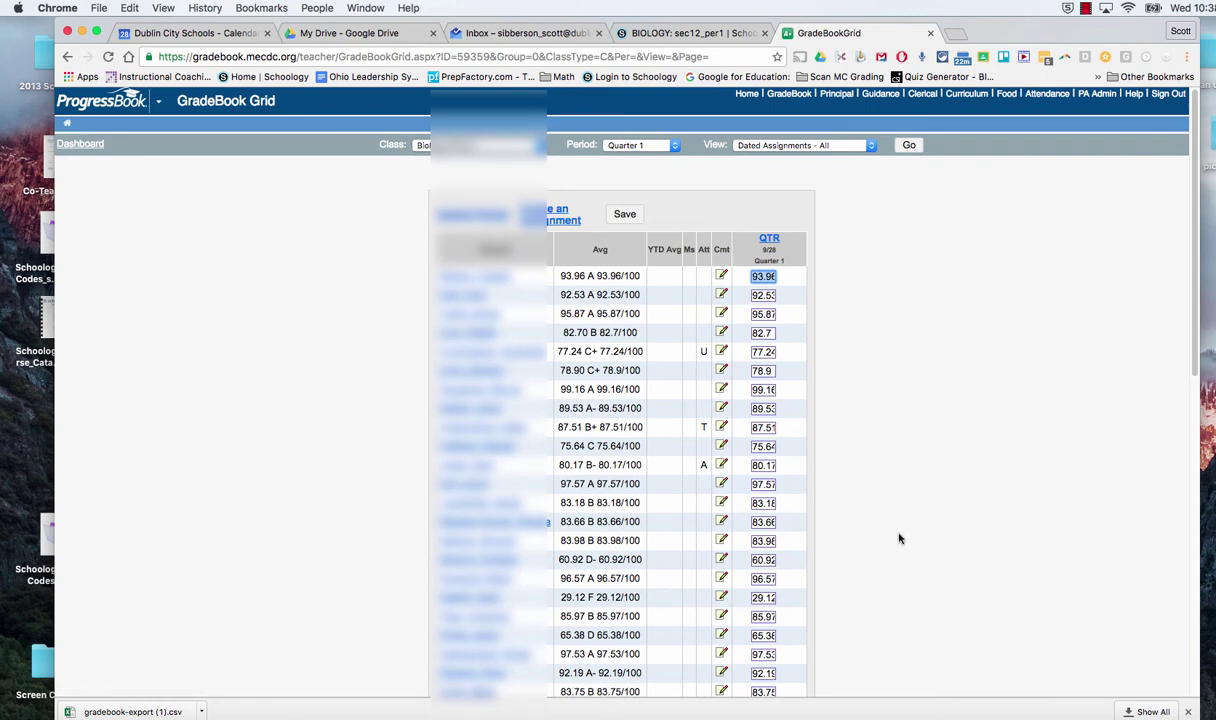
scroll(898, 537, down, 5)
scroll(898, 535, up, 3)
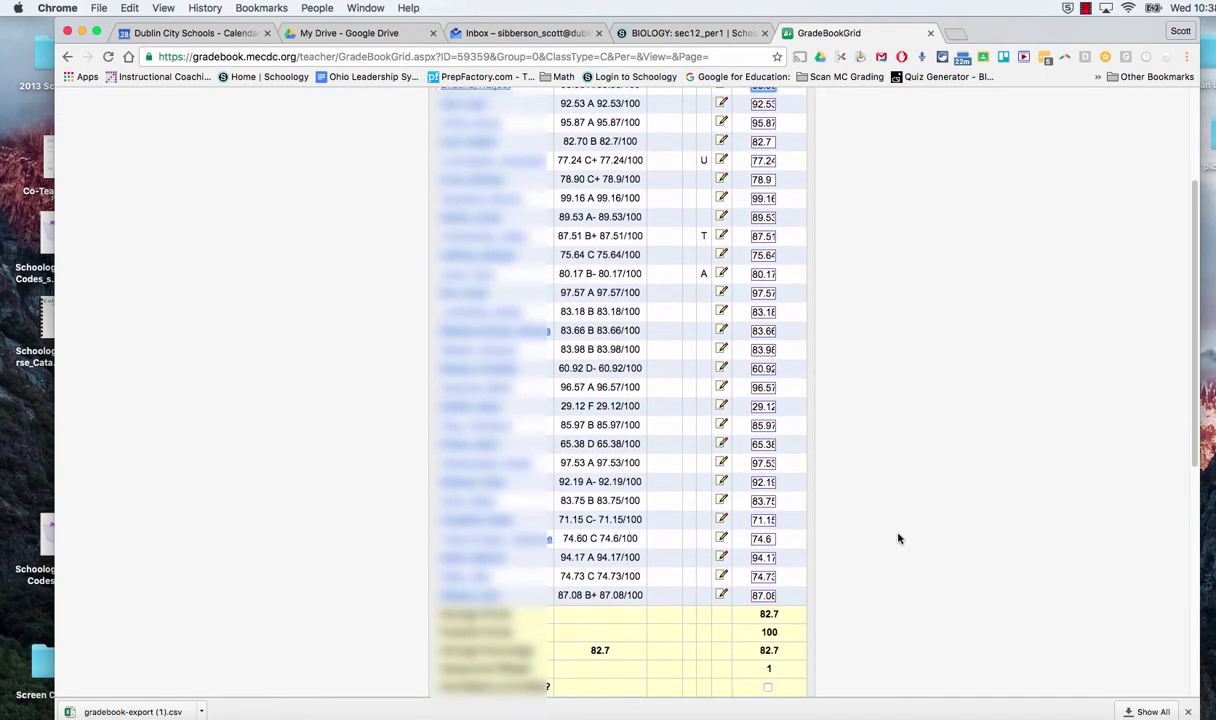
scroll(898, 531, up, 2)
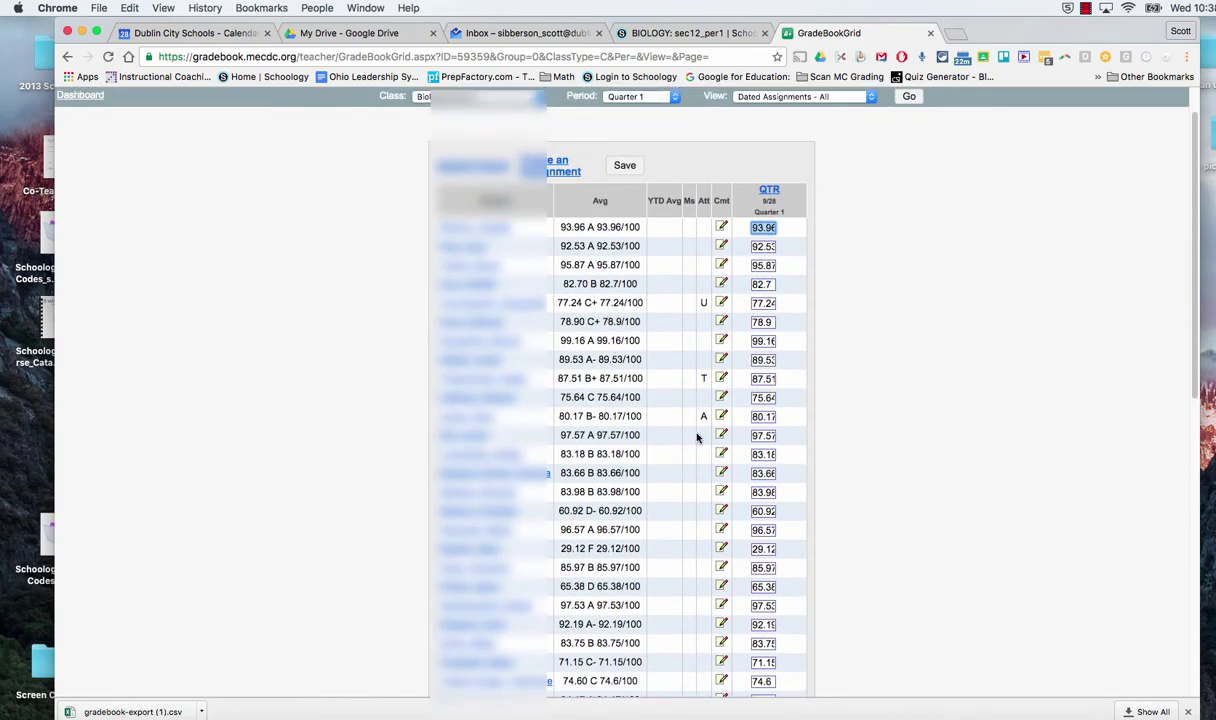
scroll(926, 437, up, 2)
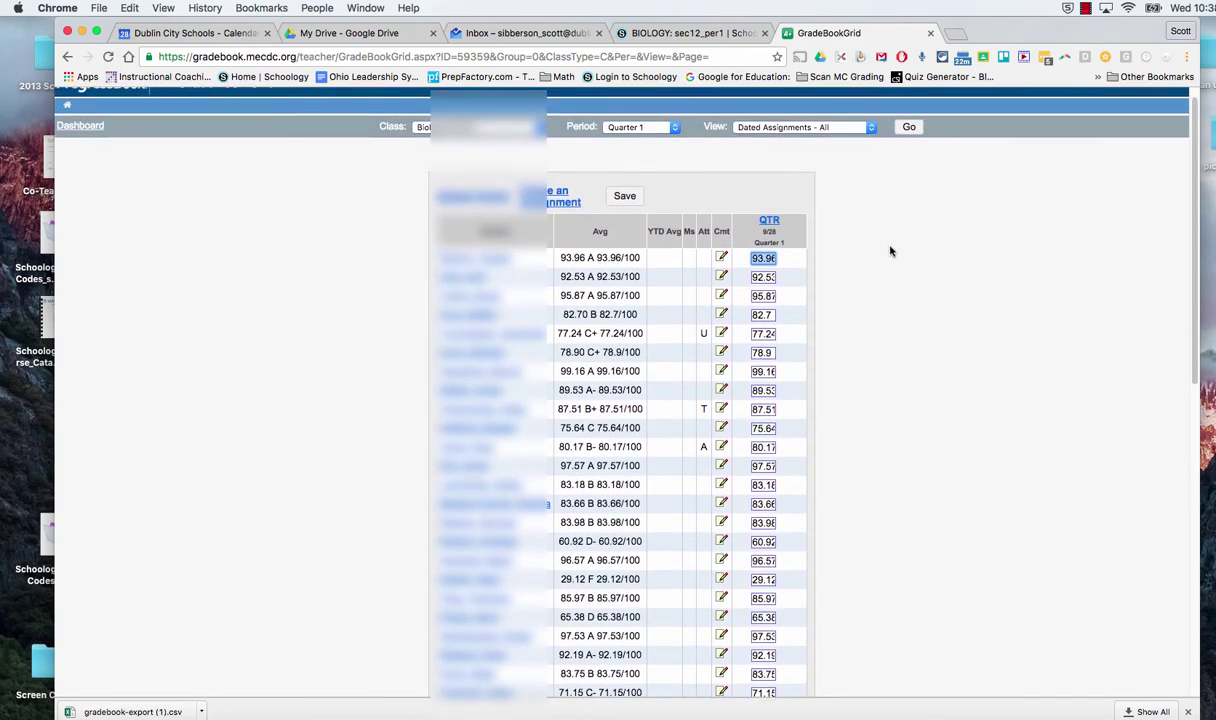
scroll(880, 249, up, 1)
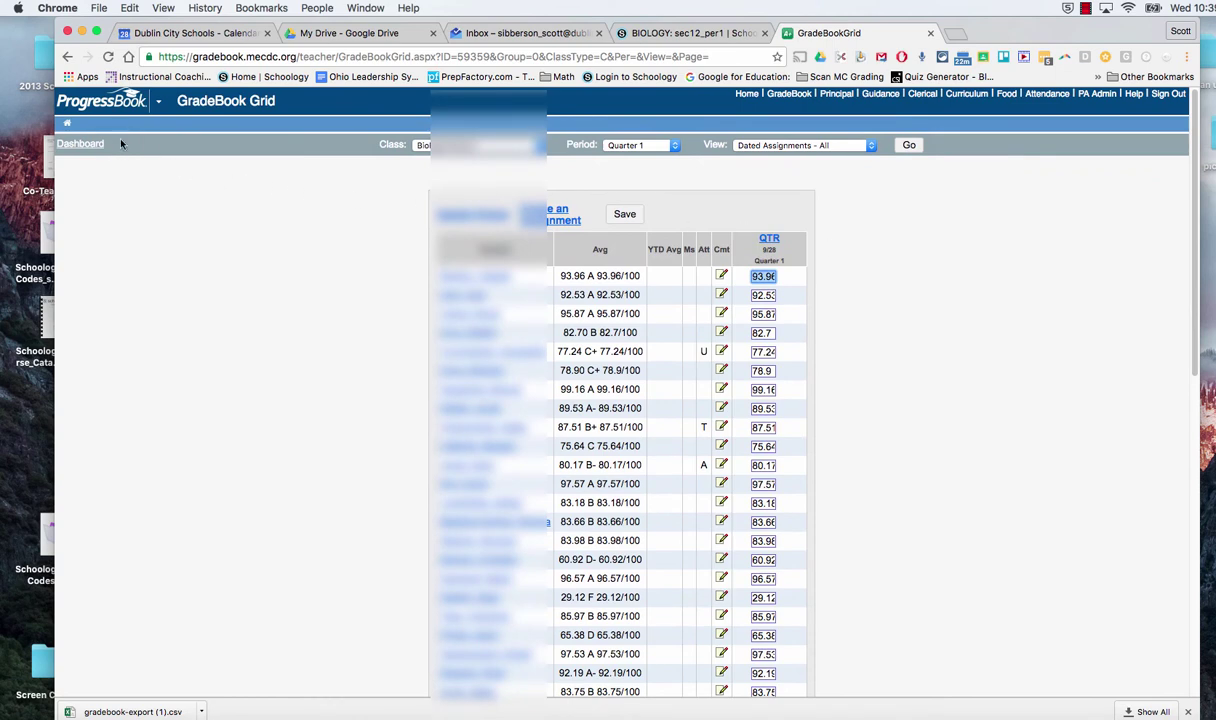
click(88, 145)
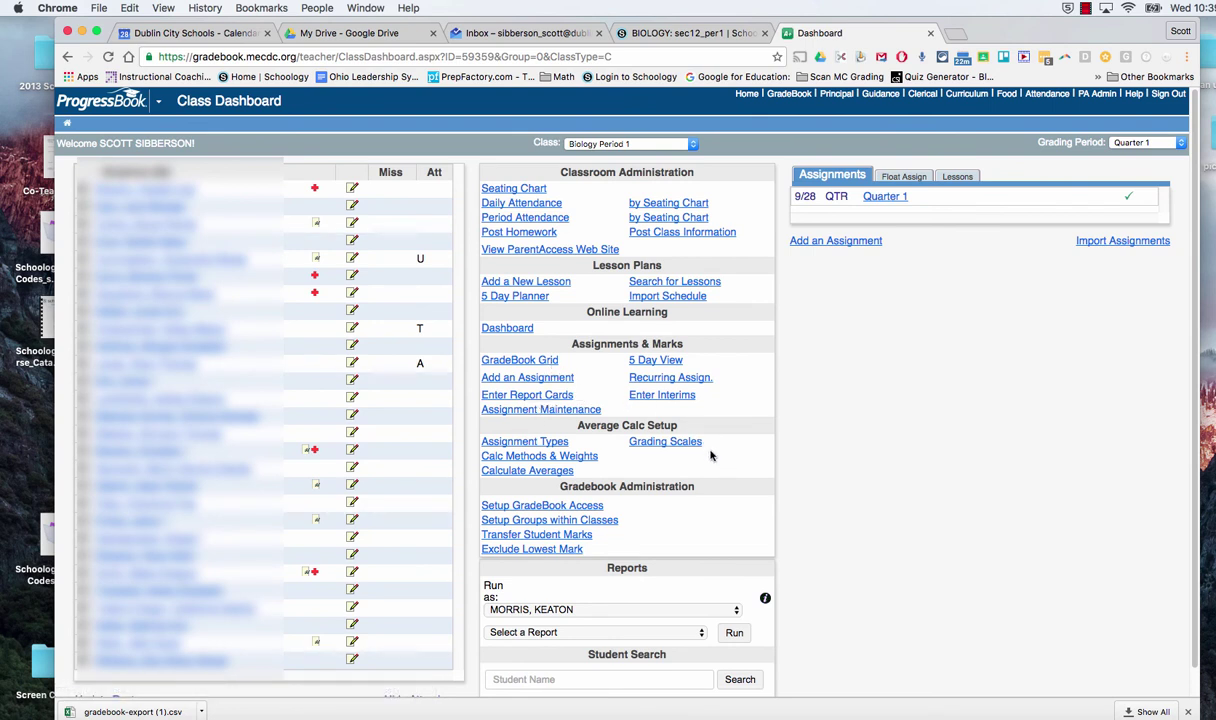
- Open Report Card Entry and switch to the HS REPORT CARD - Semester 1 DSHS report card
click(548, 398)
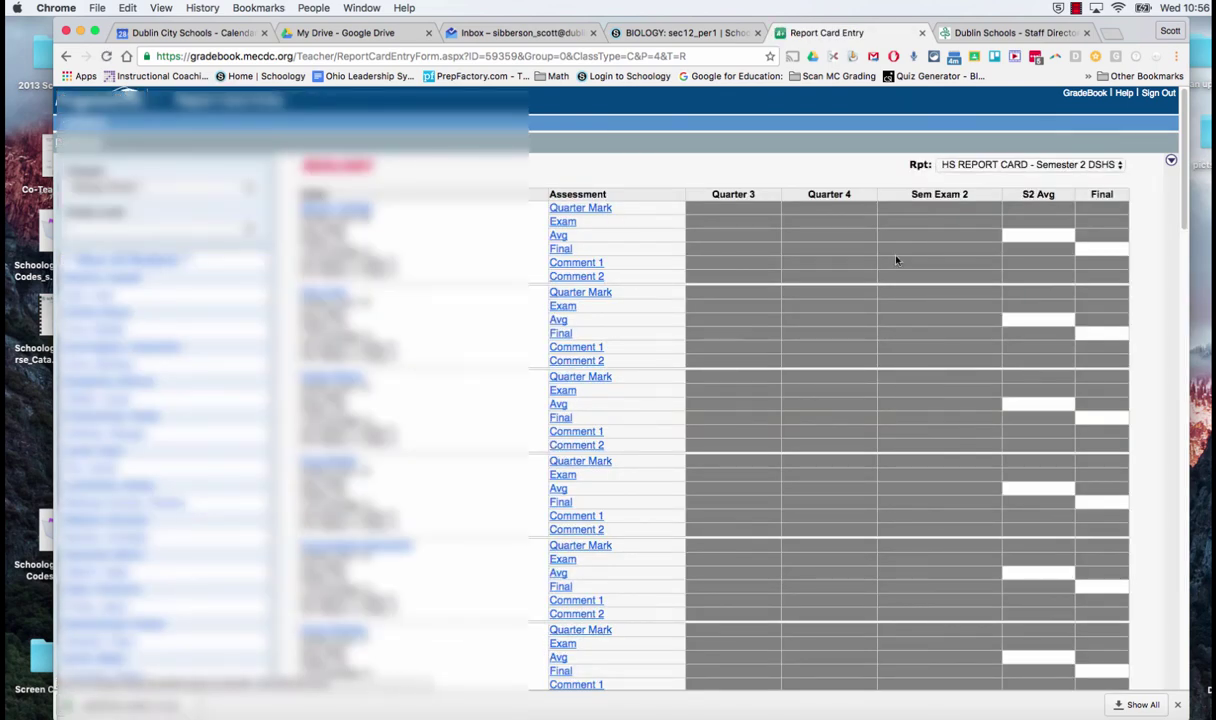
click(982, 166)
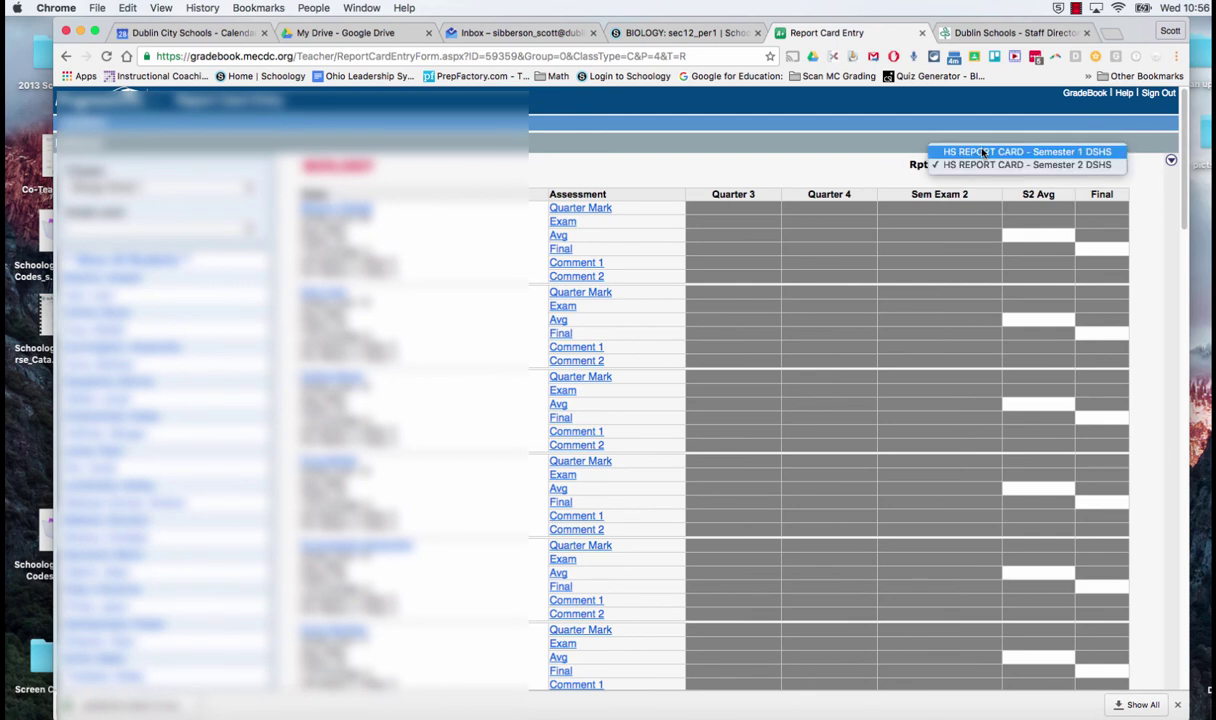
click(982, 152)
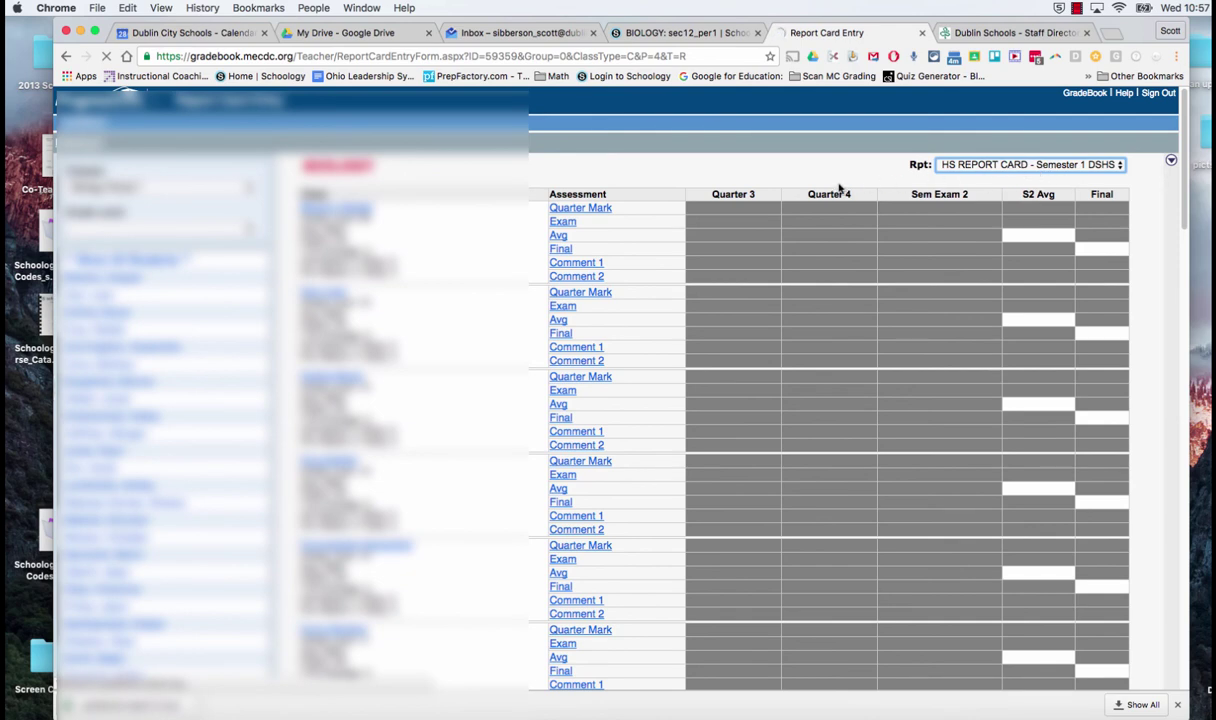
scroll(845, 260, down, 5)
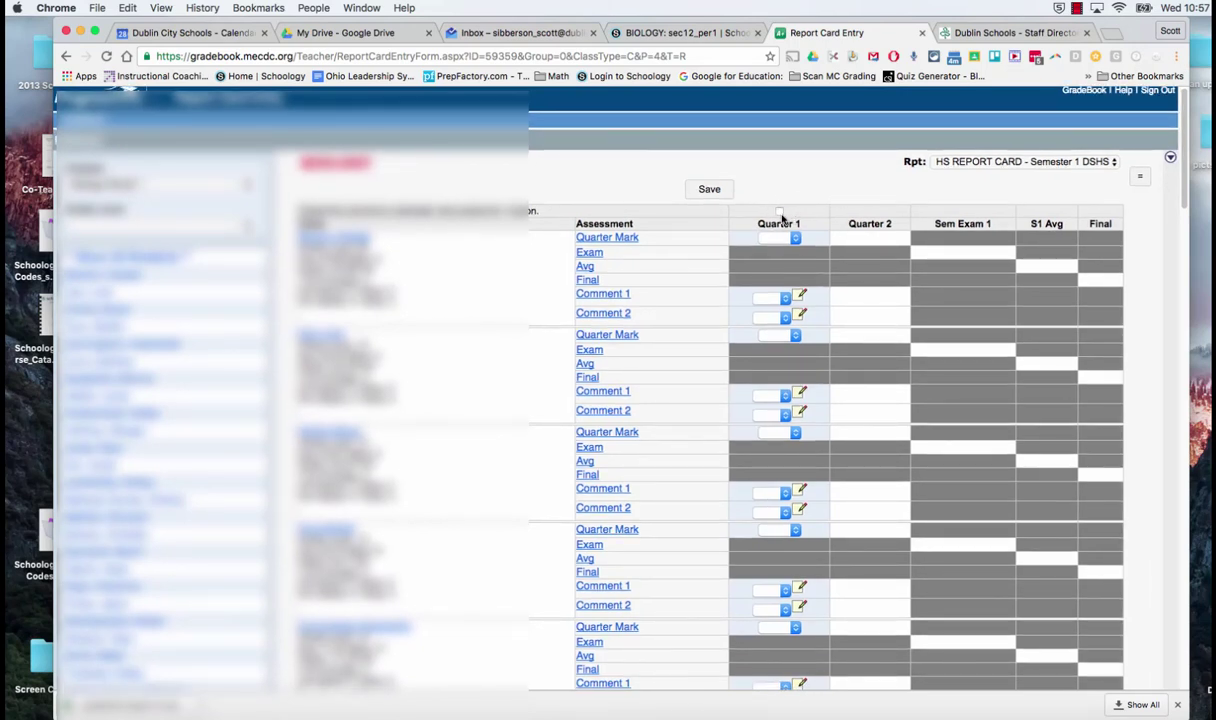
- Copy gradebook letter grades into every student's Quarter 1 Quarter Mark, leaving Comment 1 unchanged
click(780, 212)
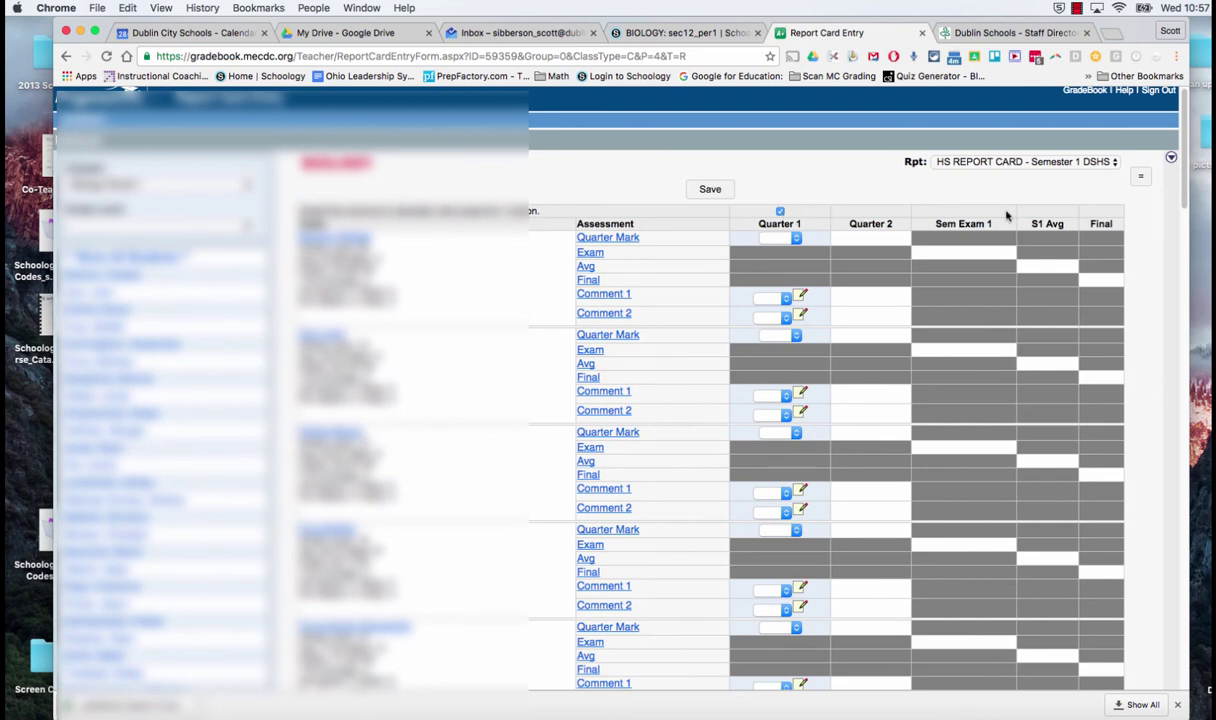
click(1141, 178)
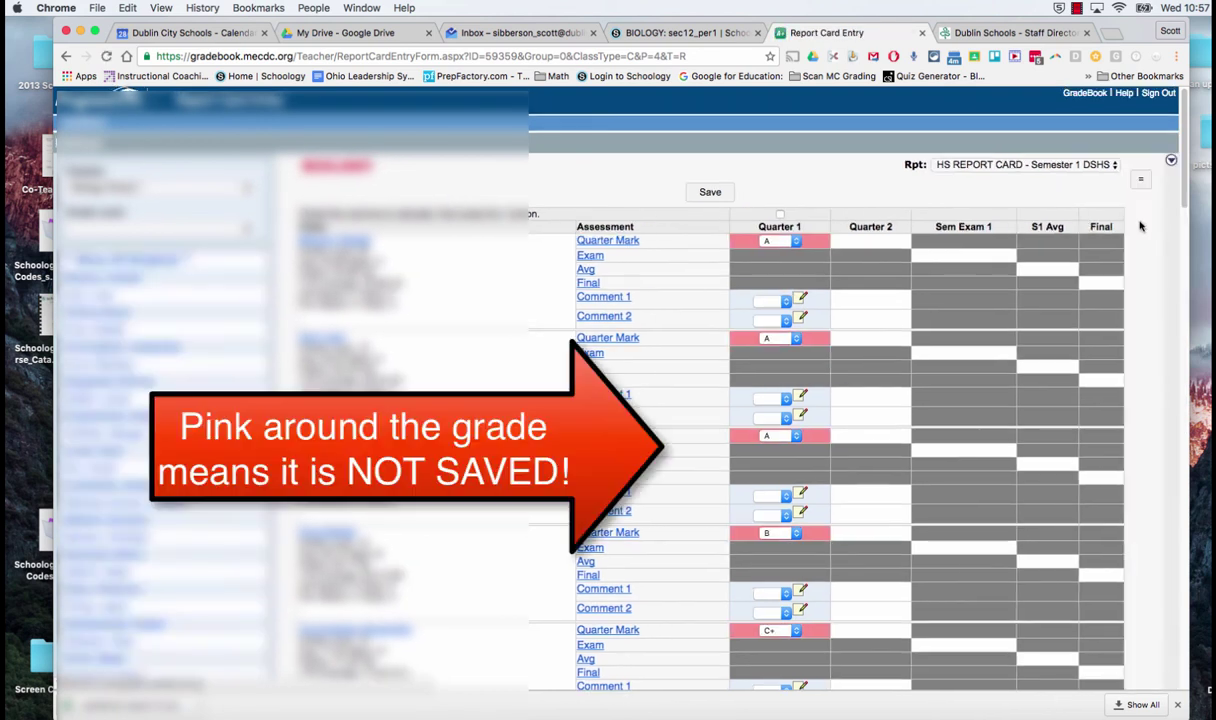
click(771, 304)
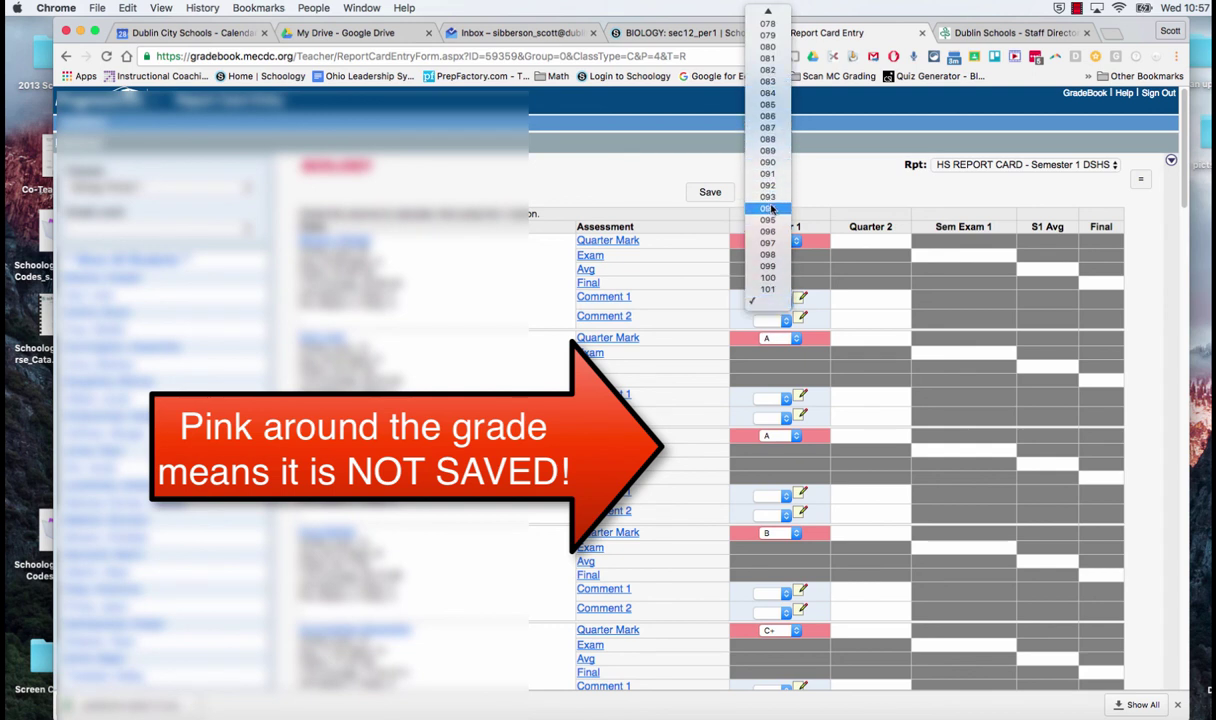
click(752, 300)
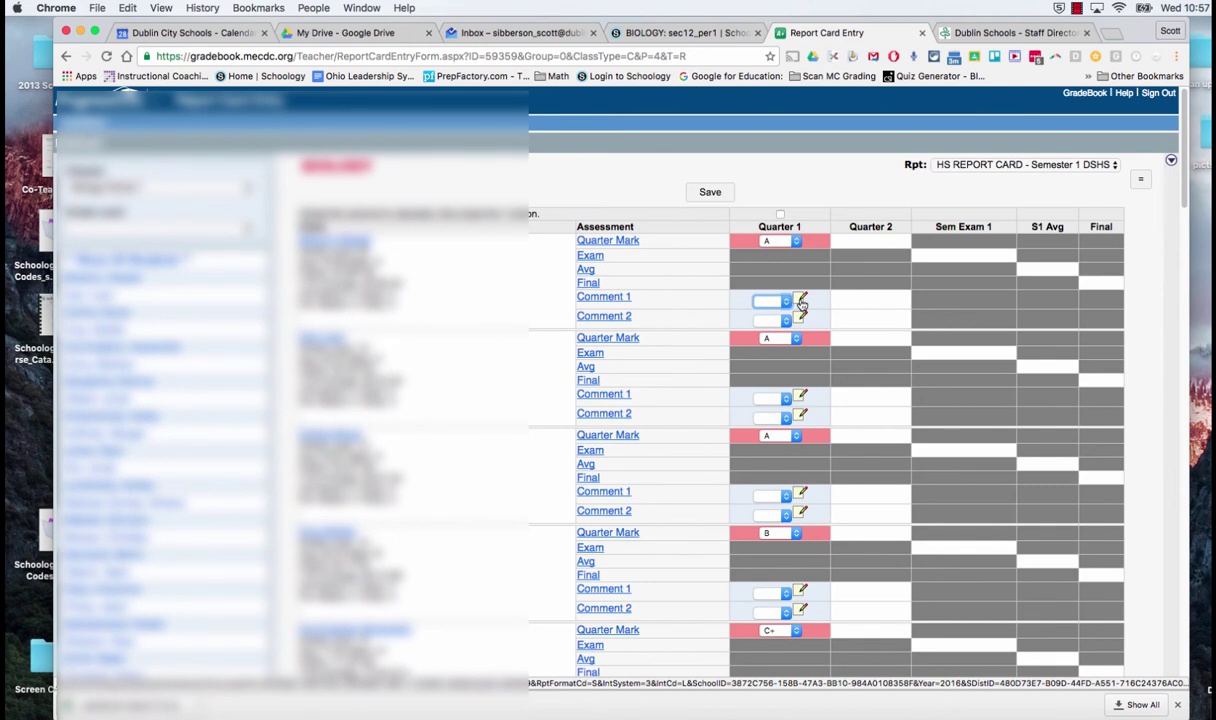
scroll(909, 403, down, 5)
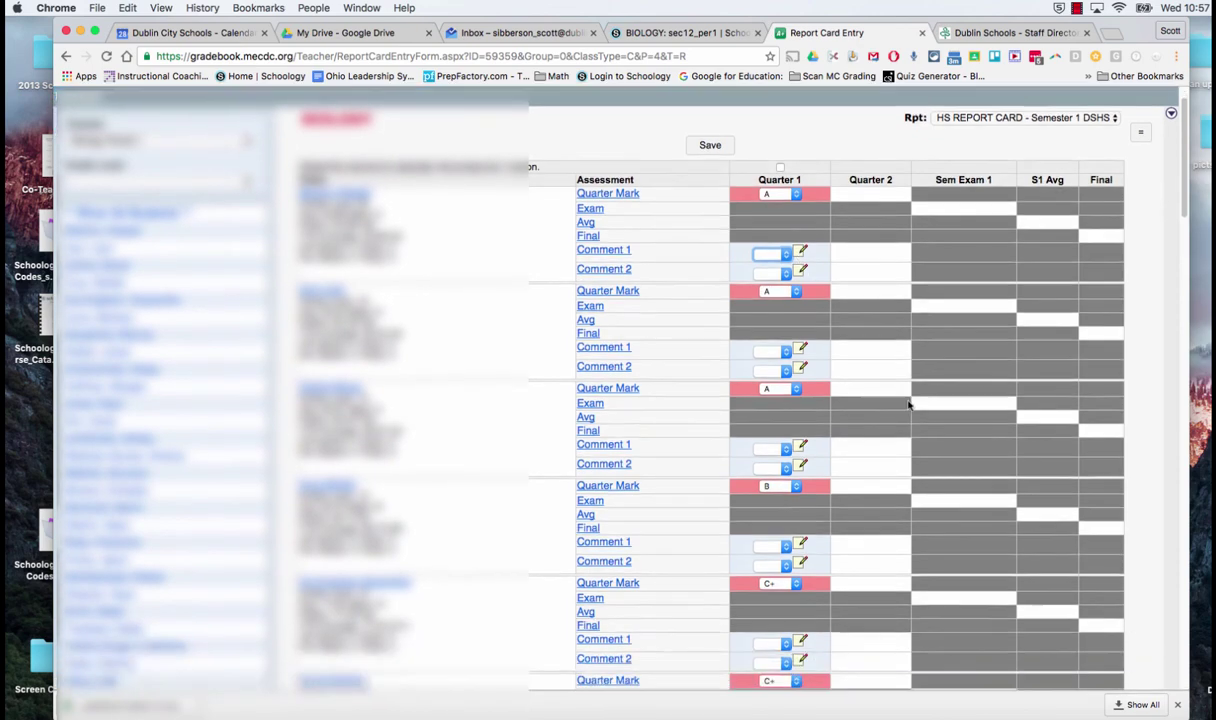
scroll(907, 415, down, 15)
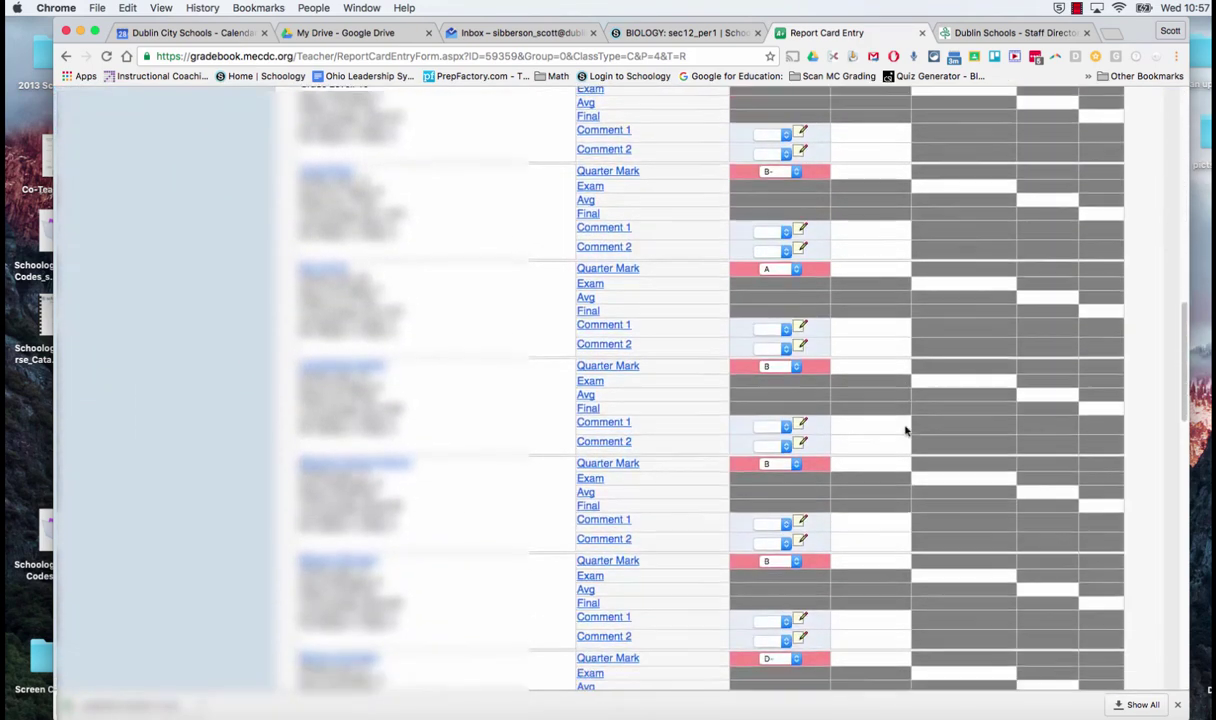
scroll(905, 435, down, 10)
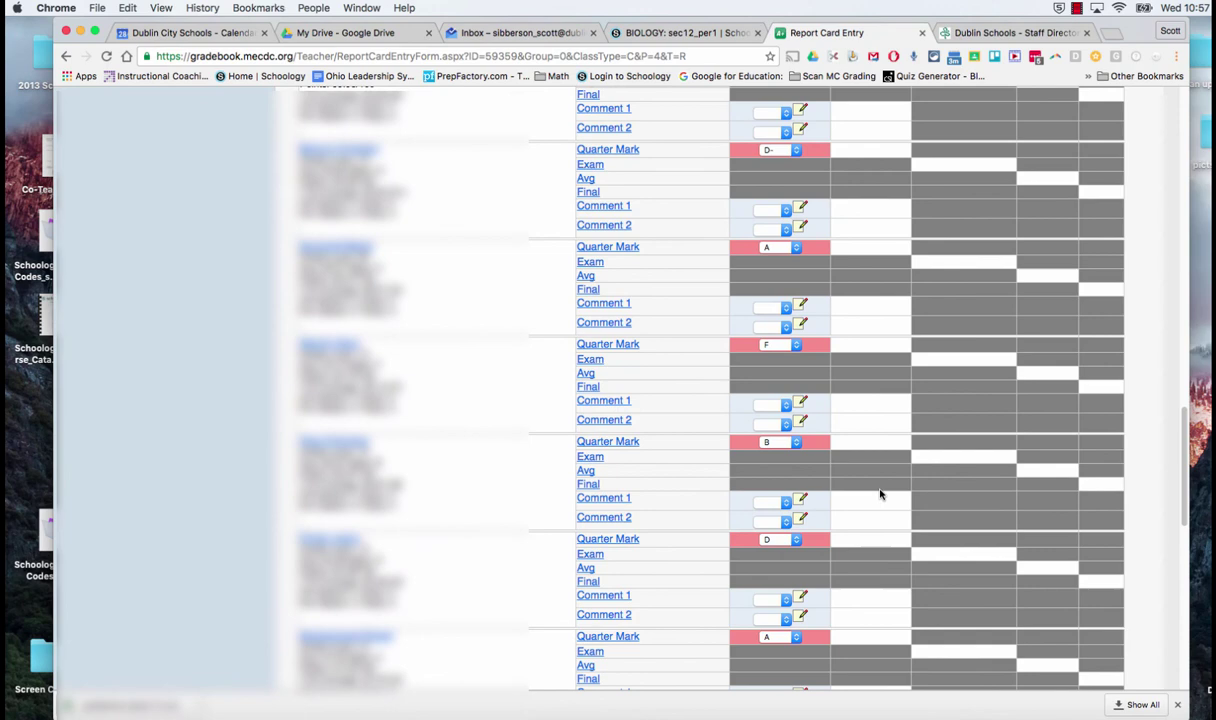
scroll(879, 494, down, 10)
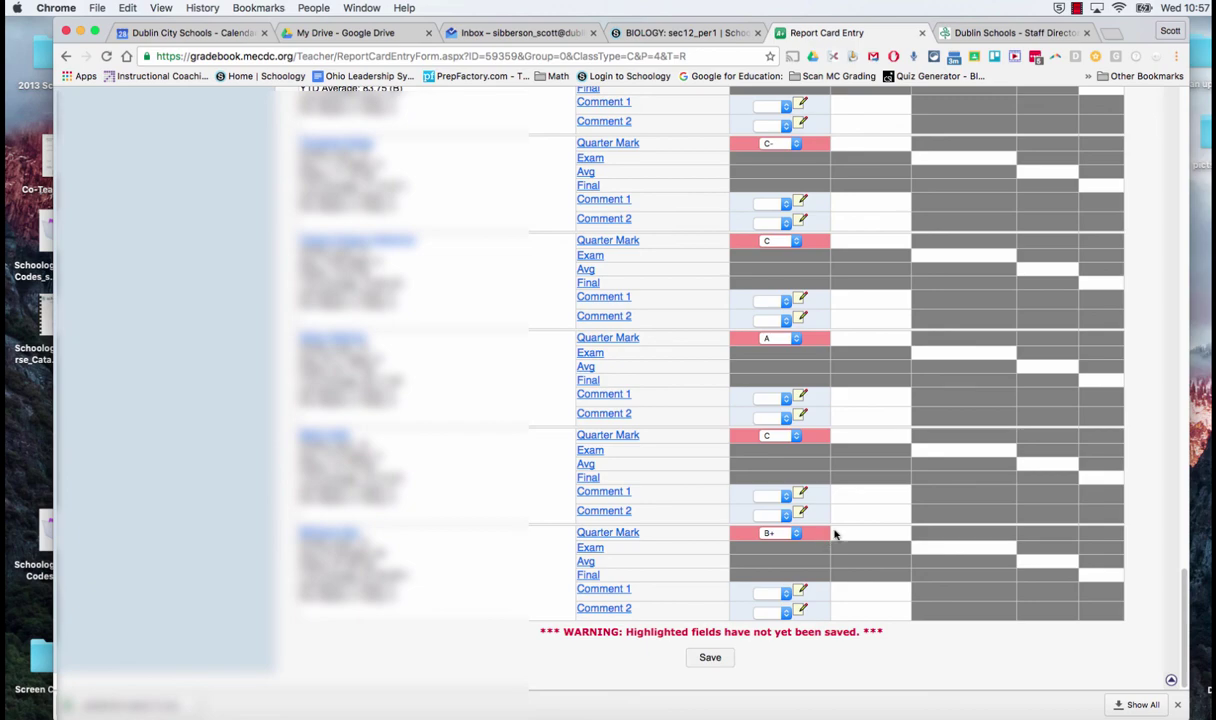
scroll(823, 540, up, 15)
scroll(838, 536, up, 6)
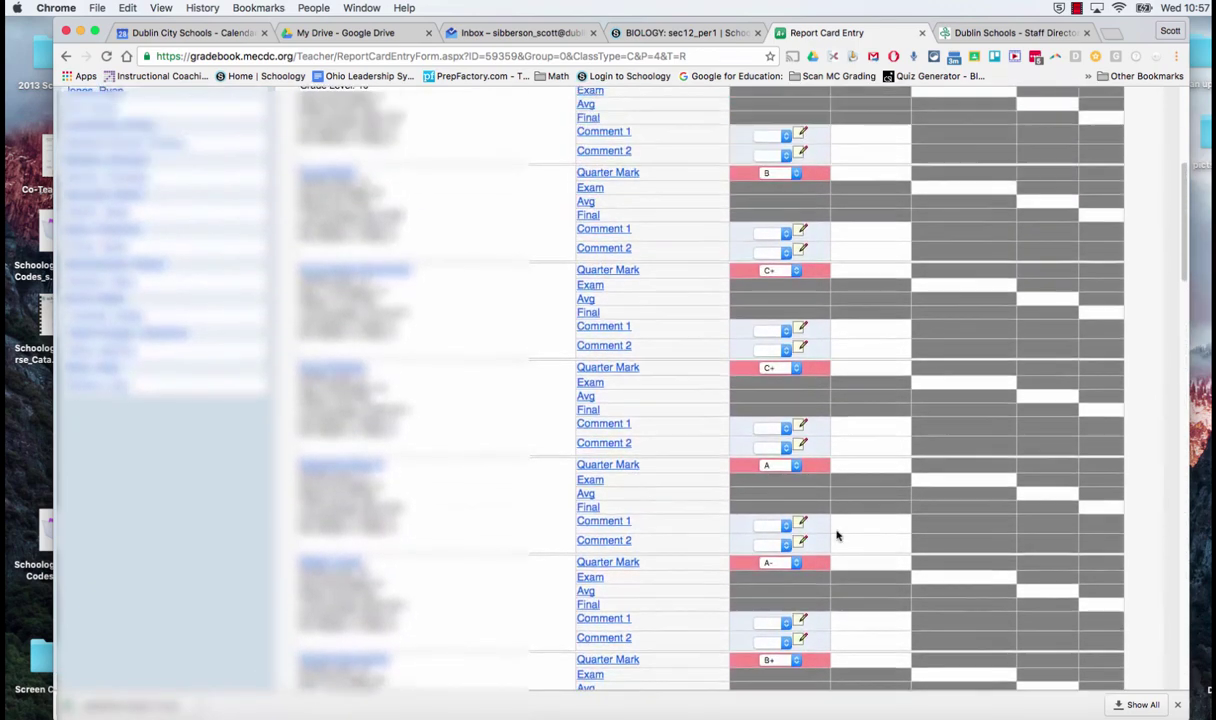